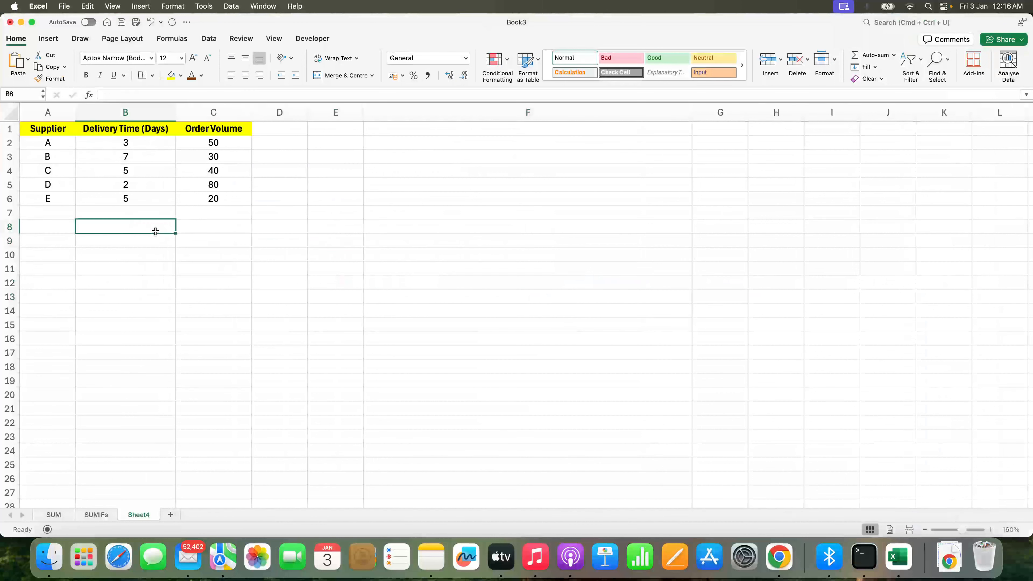
Examine the supplier table in A1:C6, covering the Supplier, Delivery Time (Days) and Order Volume columns
drag(48, 128, 238, 197)
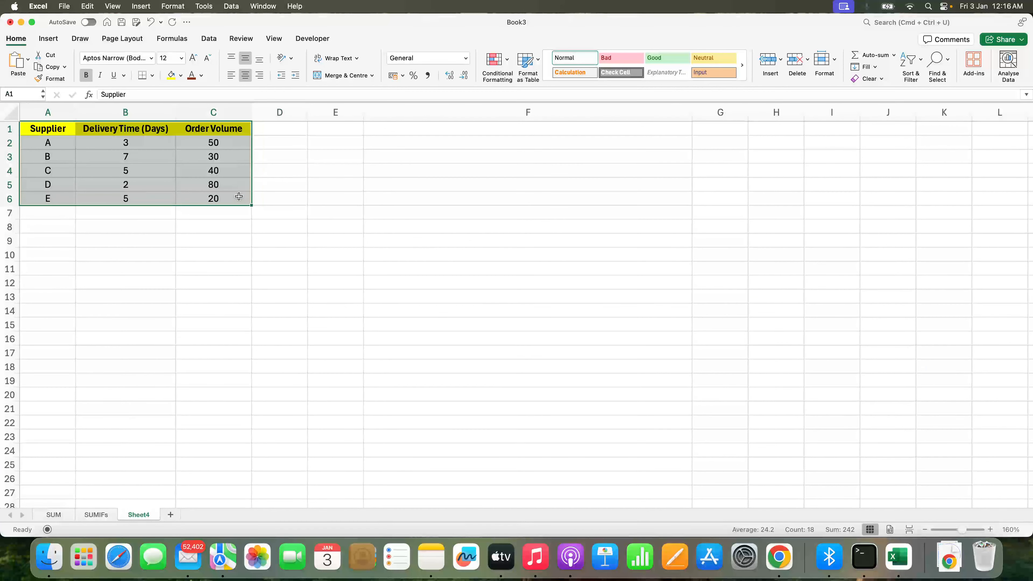
click(238, 196)
click(61, 118)
click(62, 143)
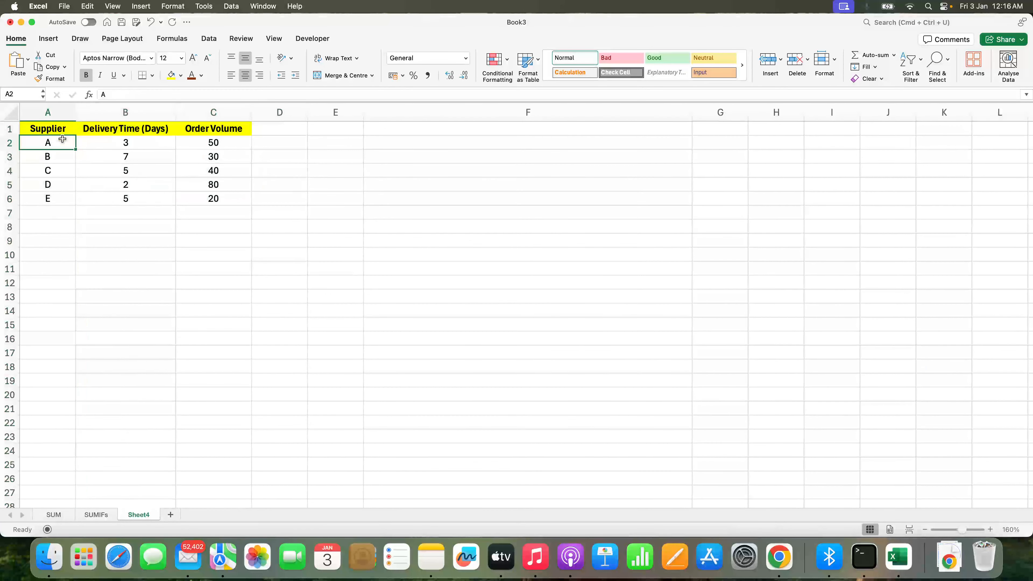
click(132, 112)
click(135, 142)
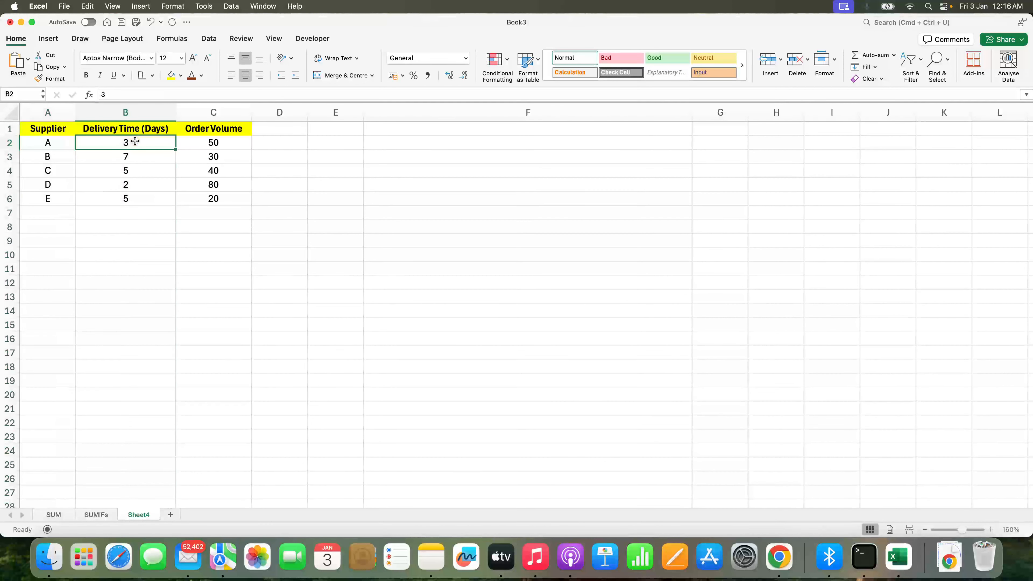
click(220, 154)
click(211, 111)
click(215, 141)
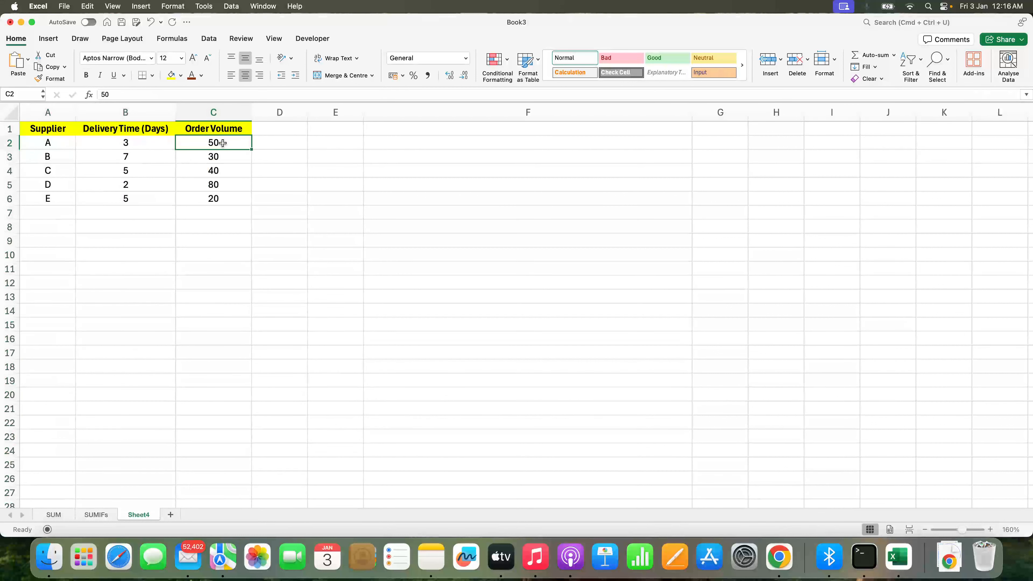
Enter the label "Average" in F5 and narrow column F to fit it
click(371, 179)
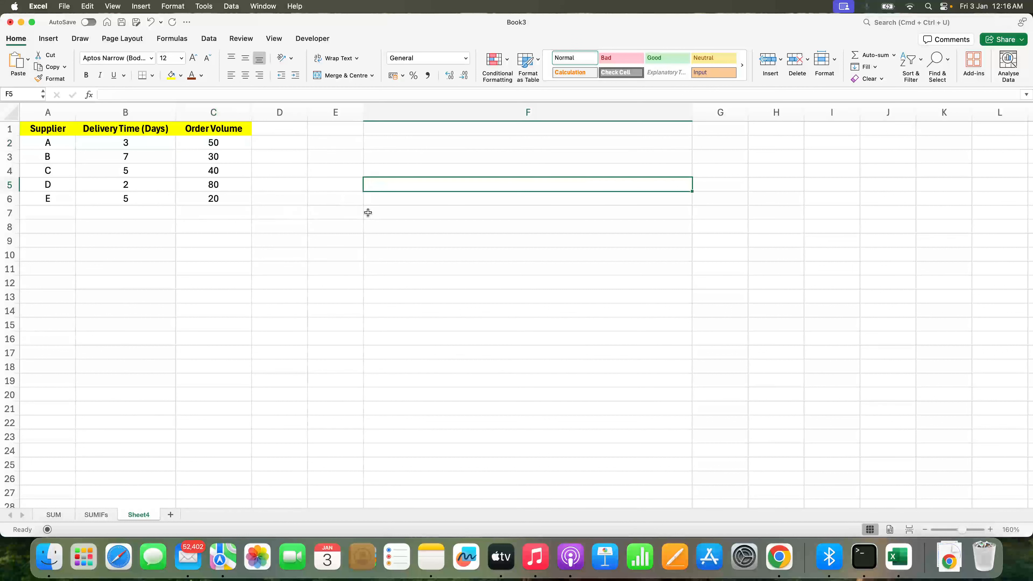
text(Av)
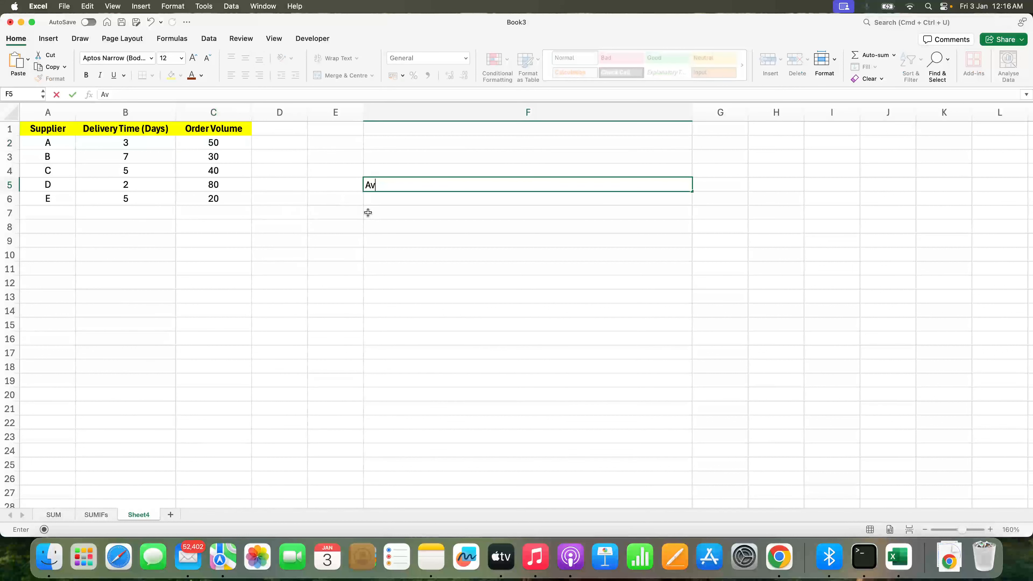
text(erage)
key(Tab)
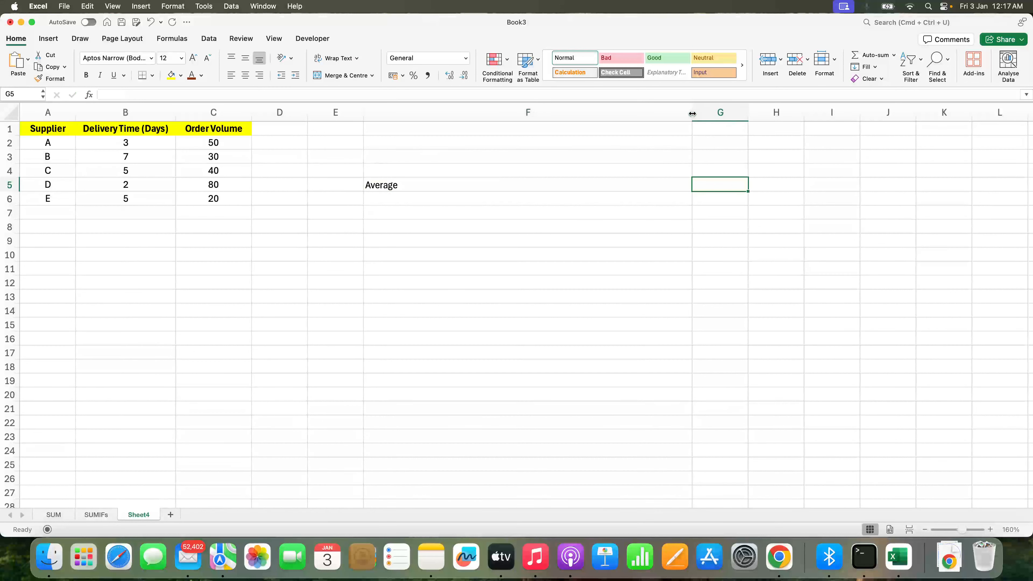
drag(692, 112, 424, 126)
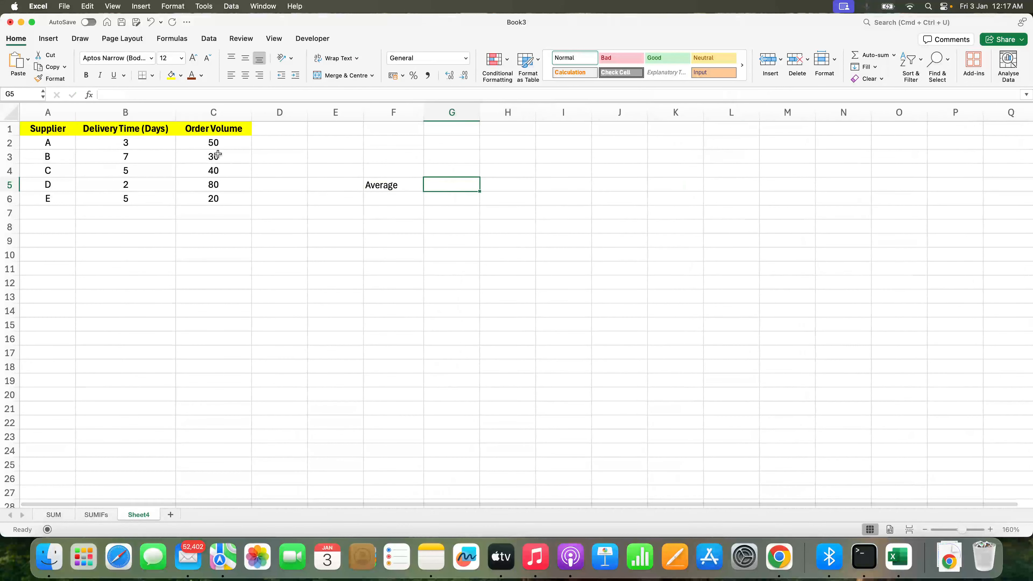
Add up the five delivery times manually in G5 with the formula =3+7+5+2+5
drag(138, 142, 139, 190)
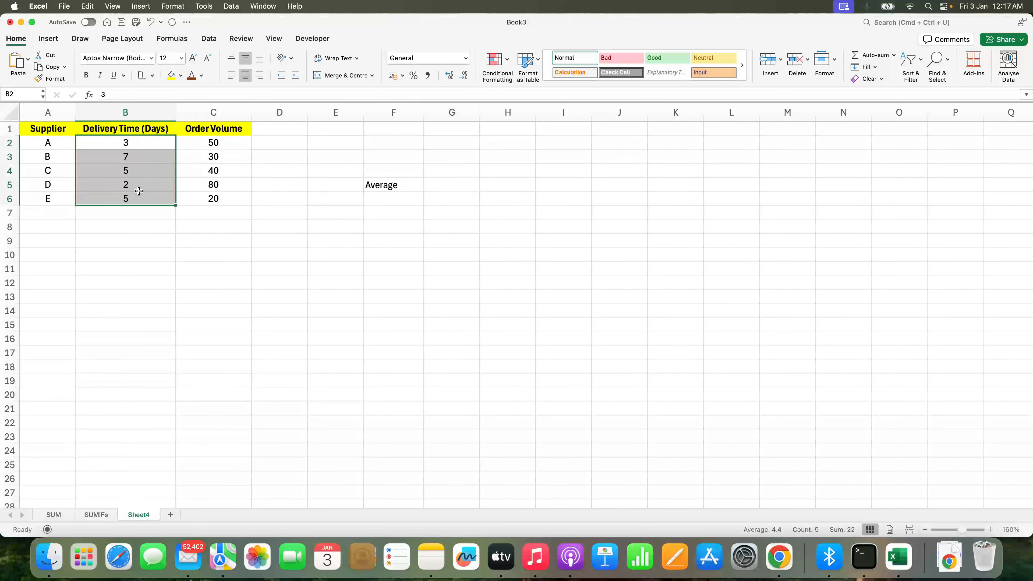
click(463, 190)
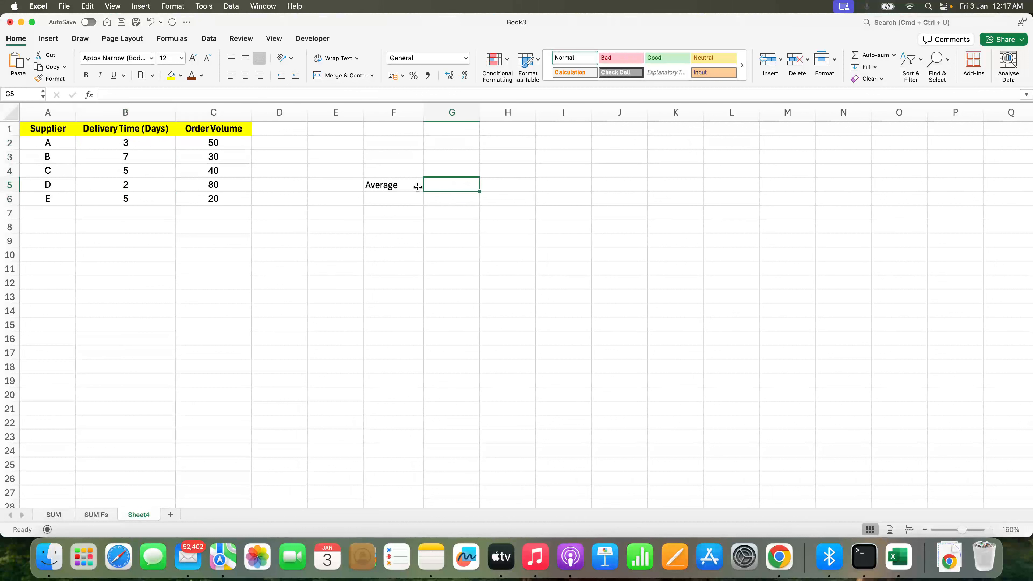
text(=)
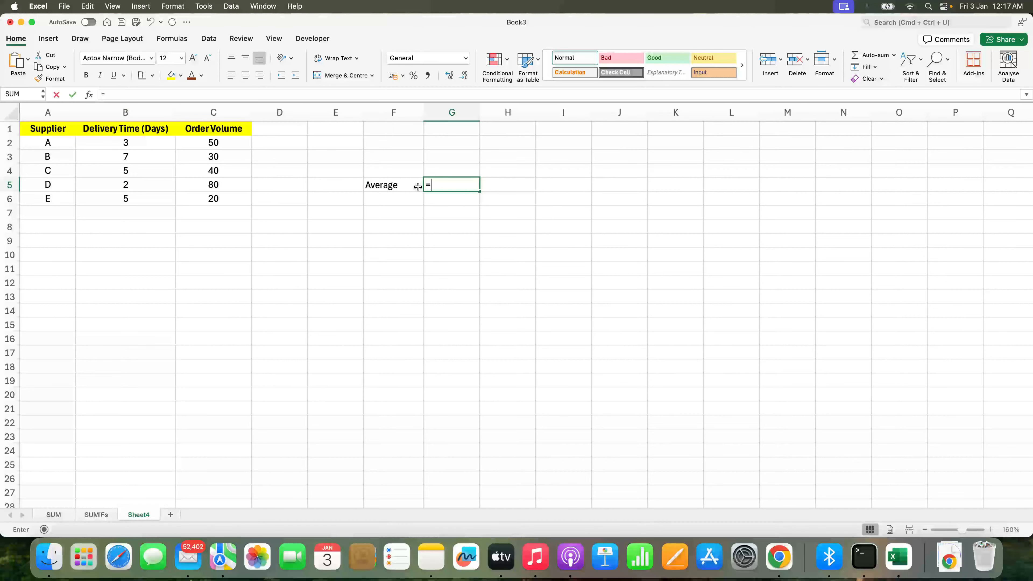
text(3+)
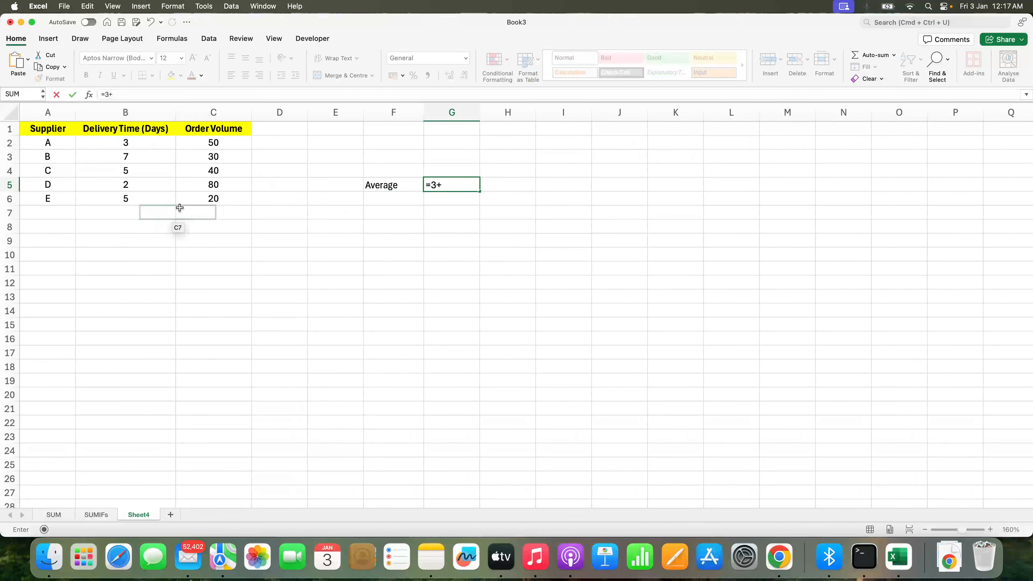
text(7+)
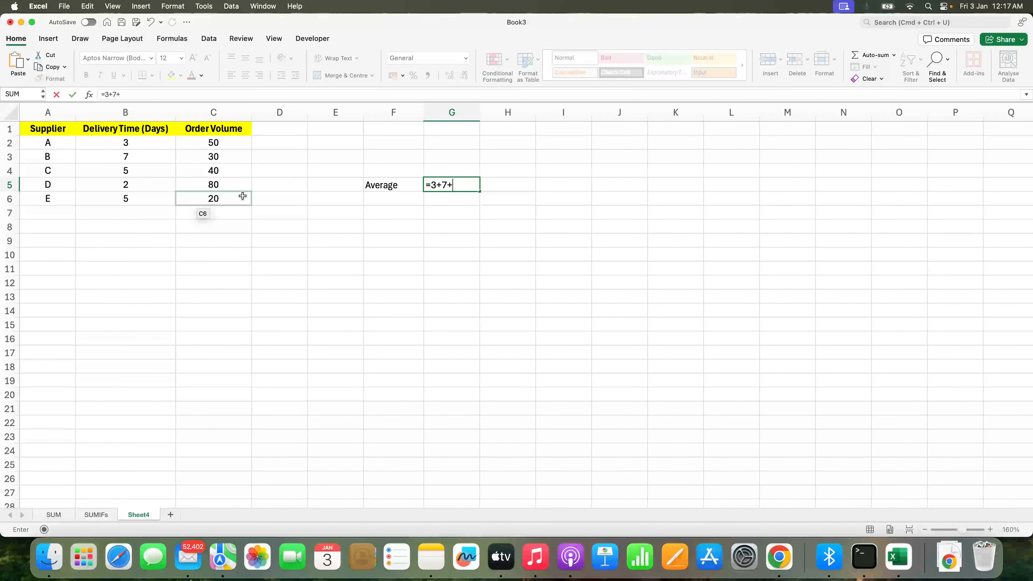
text(5+2+%)
key(BackSpace)
text(5)
key(Return)
Calculate the average manually in H5 by dividing the sum with the formula =G5/5
key(Up)
key(Right)
text(=)
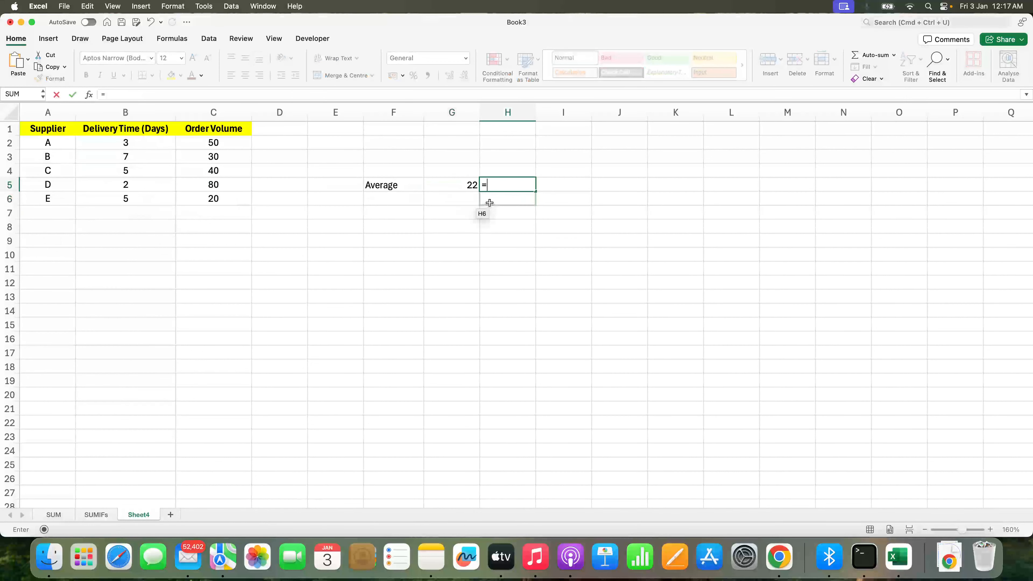
key(Left)
text(/5)
key(Return)
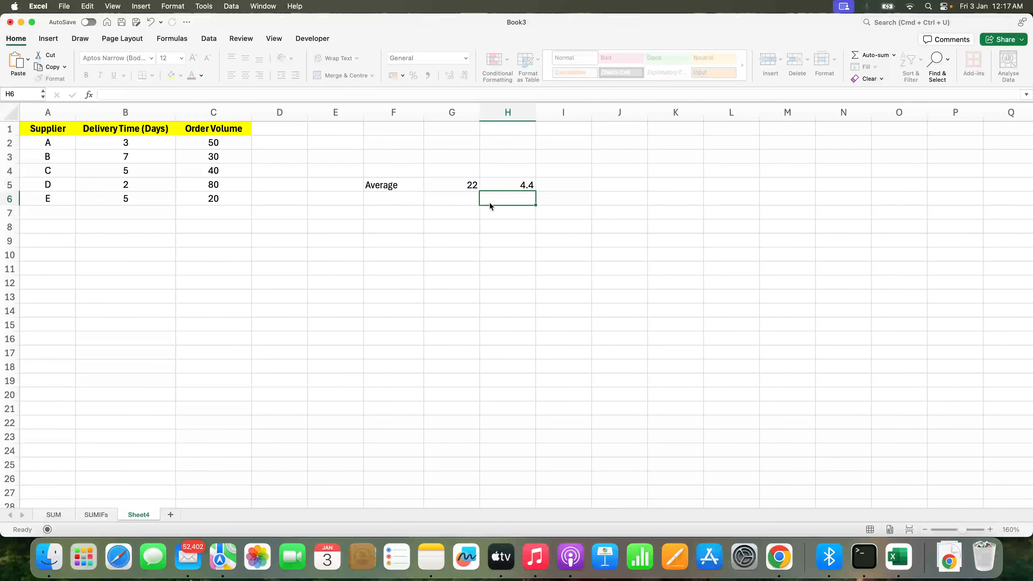
key(Up)
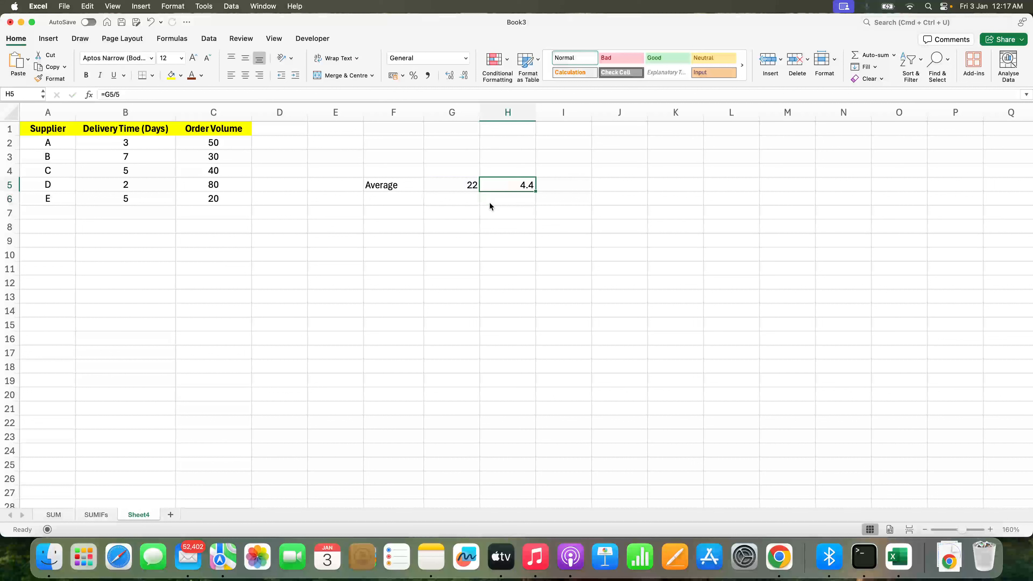
Clear the manual sum and average formulas from G5:H5
key(Left)
key(shift+Right)
key(Delete)
key(shift+Left)
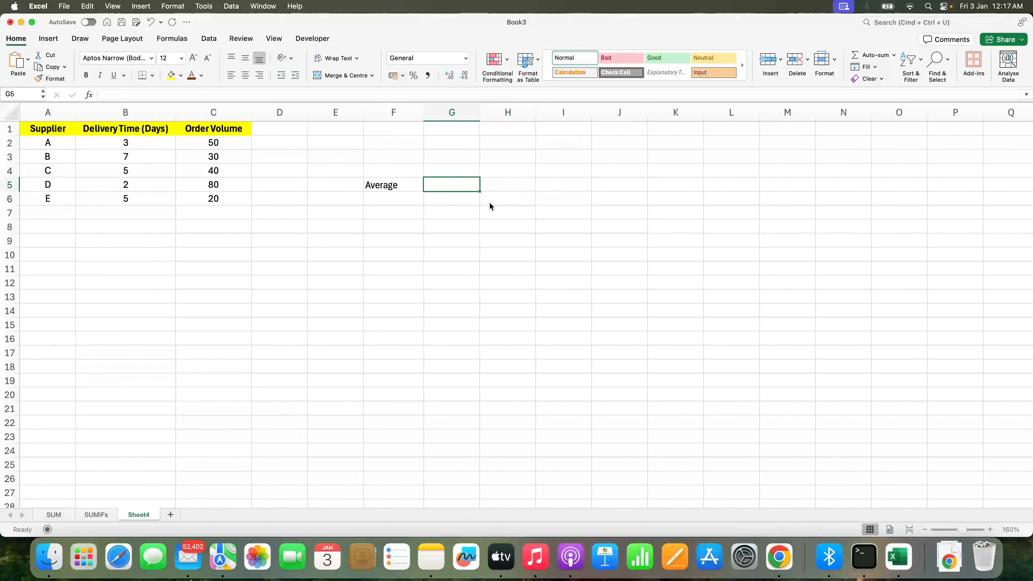
Calculate the average delivery time in G5 with =AVERAGE(B2:B6) and make the cell bold
text(=aver)
key(Tab)
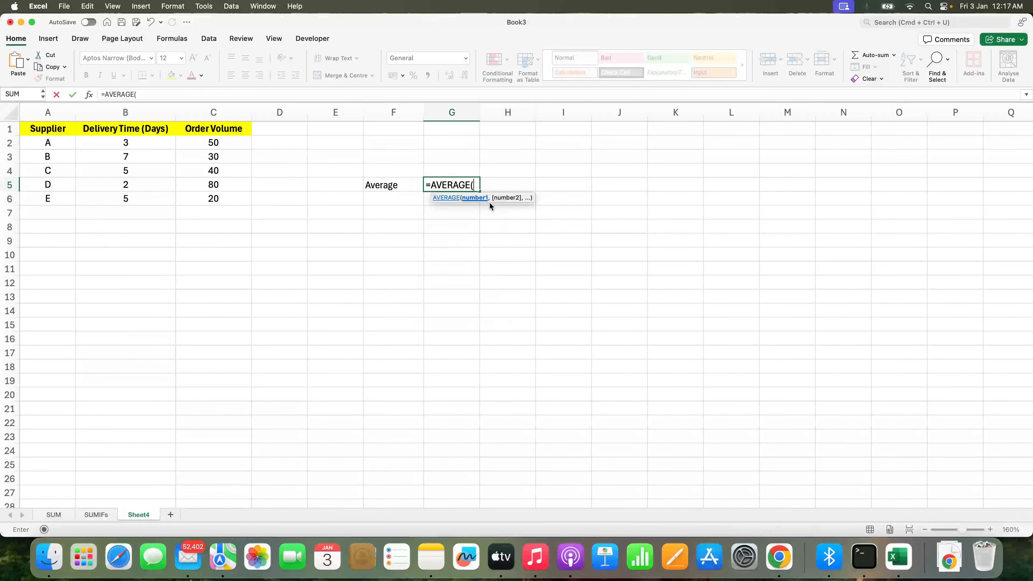
drag(149, 143, 149, 197)
key(Return)
key(Up)
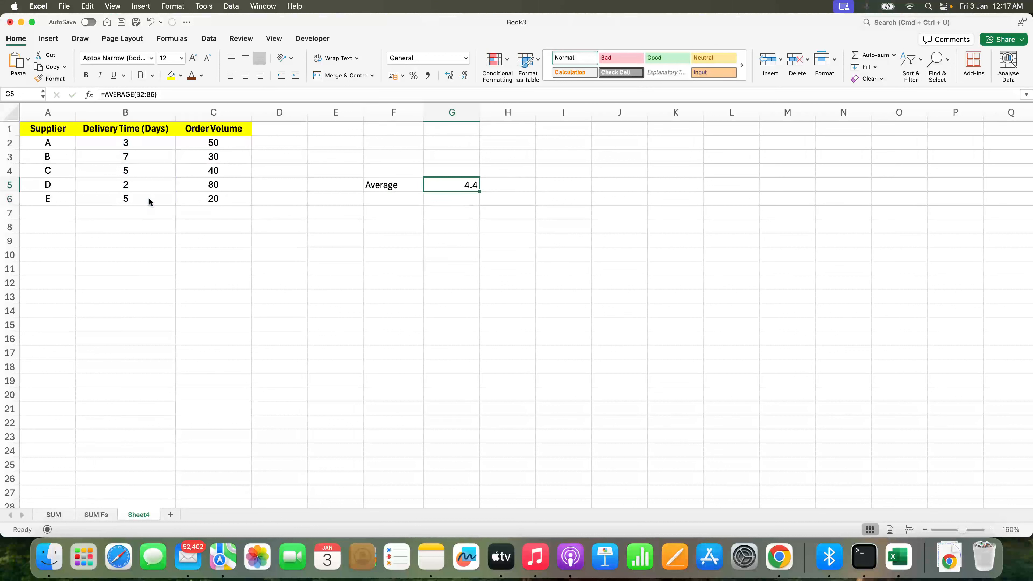
key(super+b)
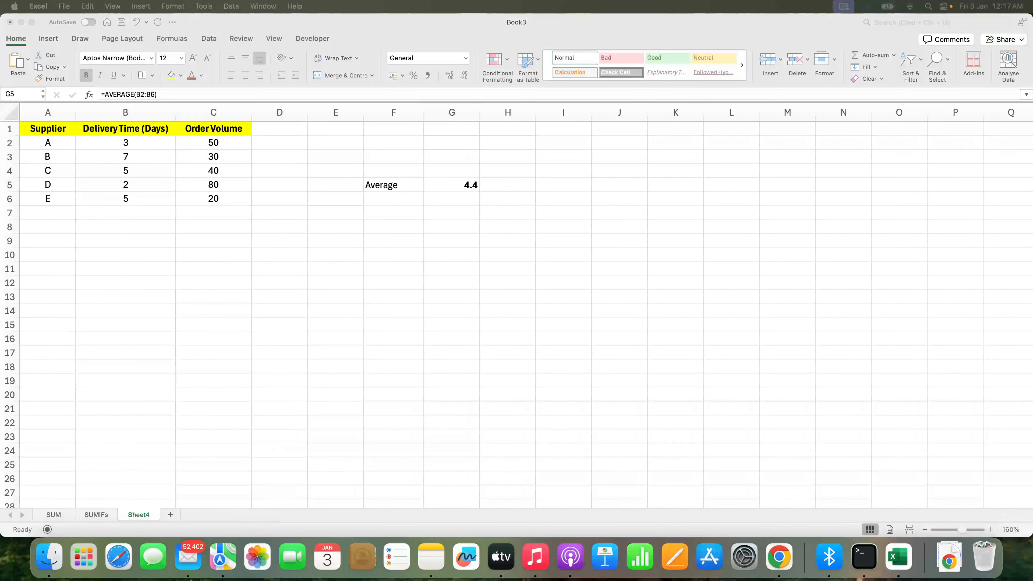
Label F6 "Average delivery time for suppliers who delivered within the standard <5 days" and widen column F to fit the text
click(403, 197)
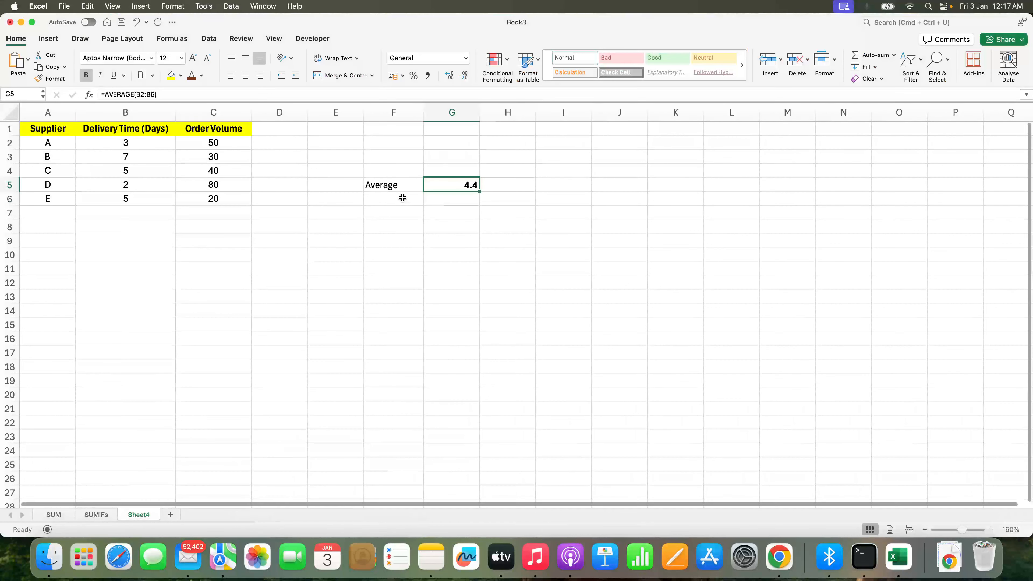
click(403, 198)
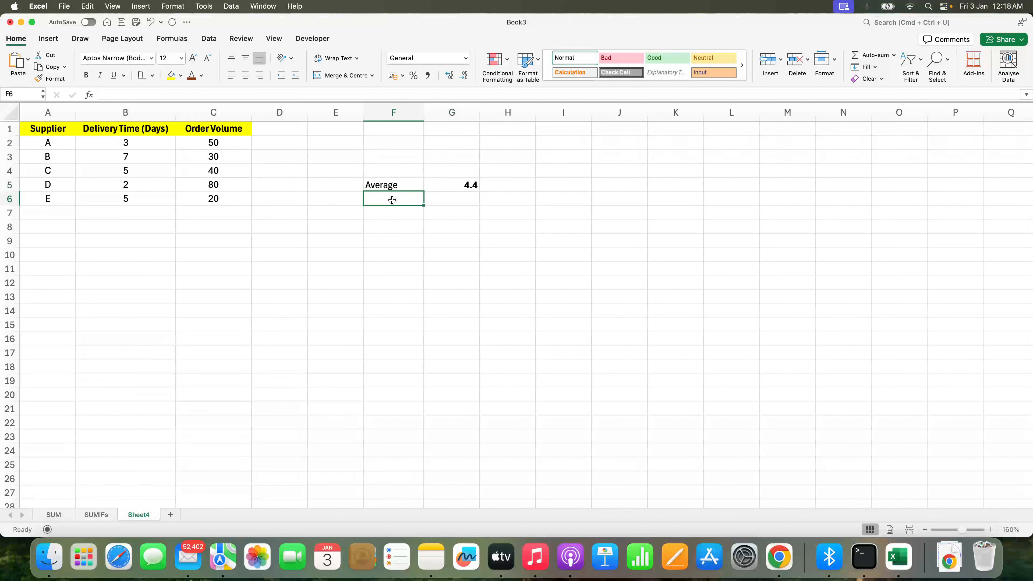
text(Average)
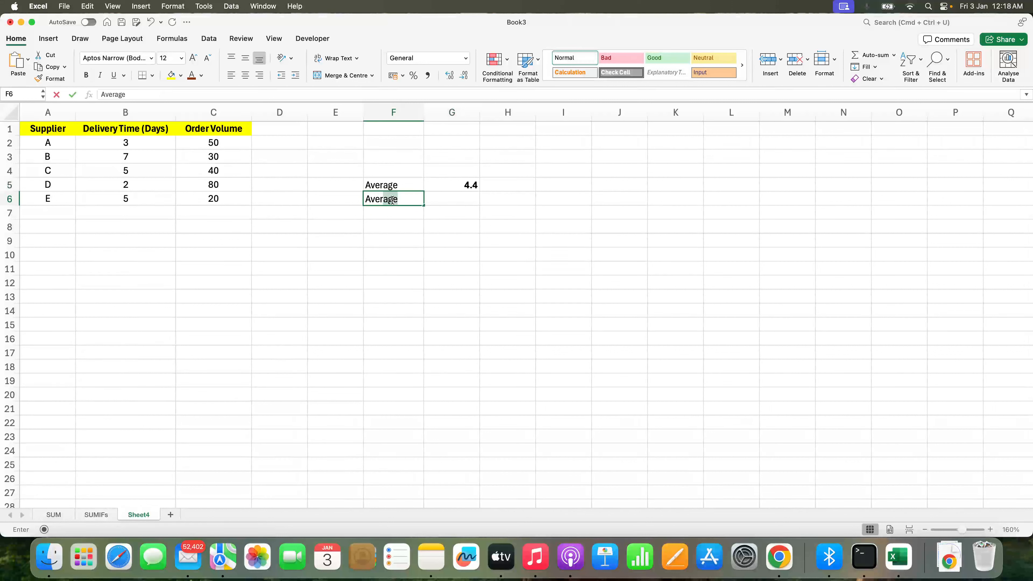
text( delivery time for)
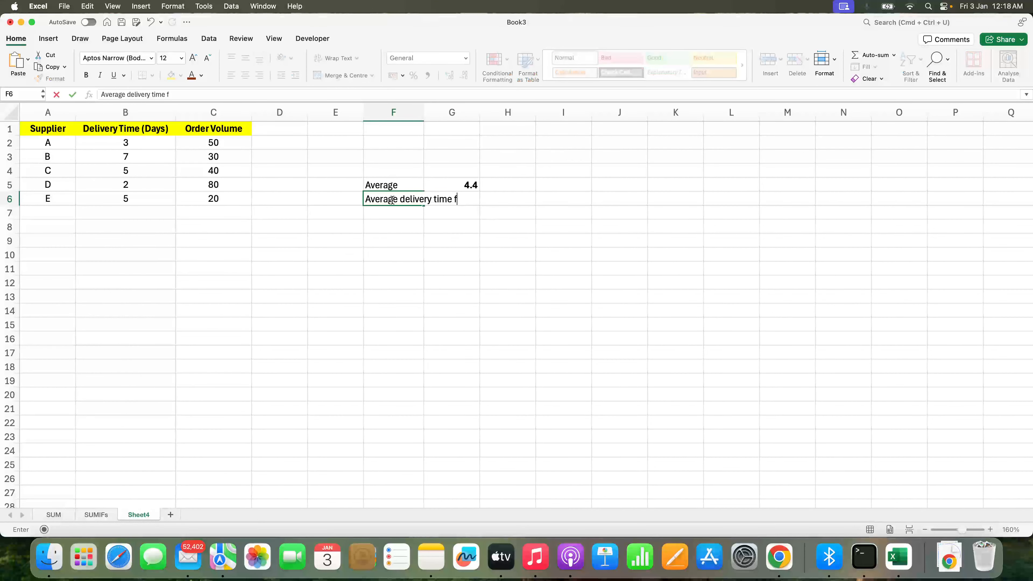
key(BackSpace)
key(BackSpace)
text(op)
key(BackSpace)
text(r suppliers who)
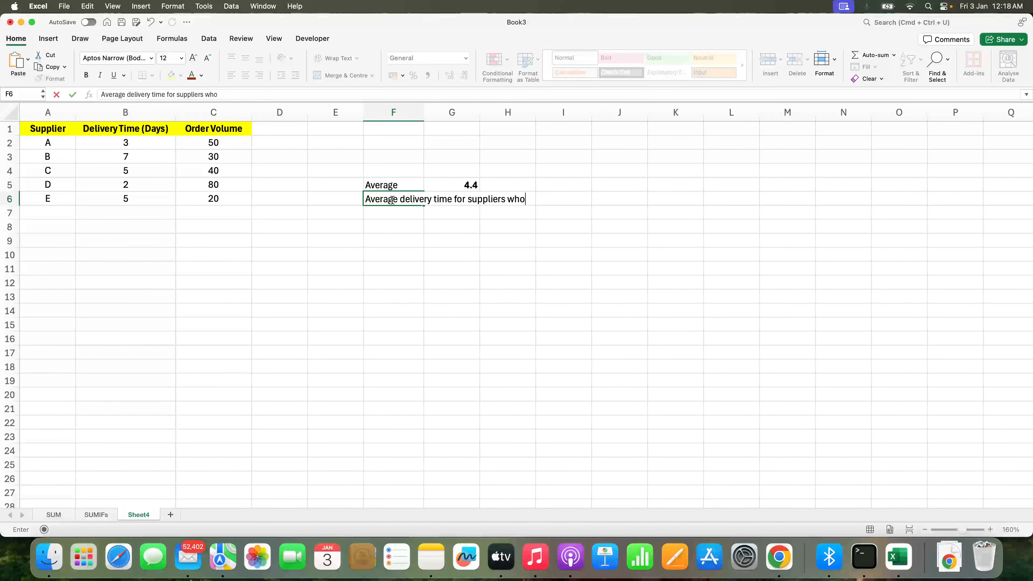
text( delivered with)
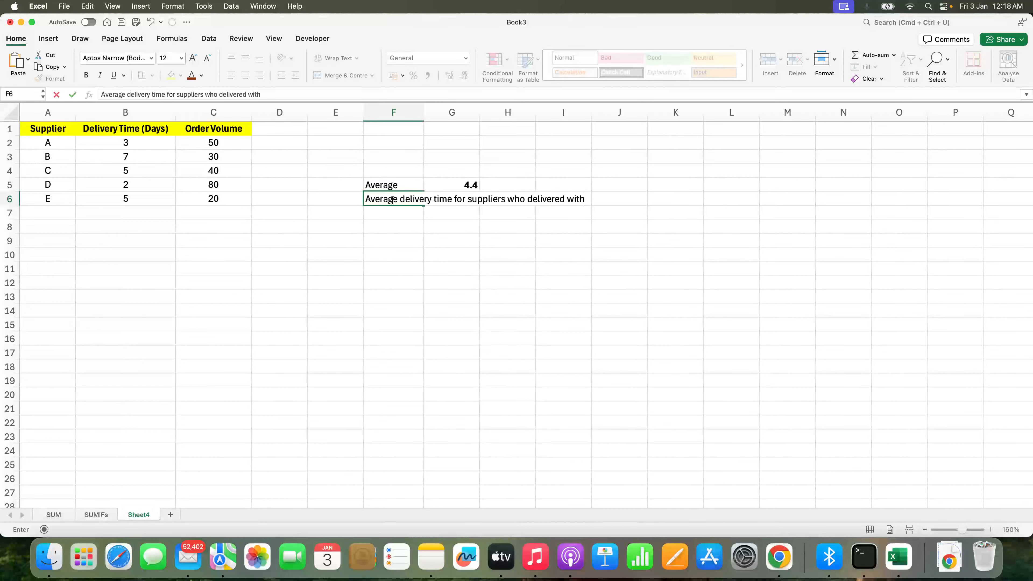
text(in the standard)
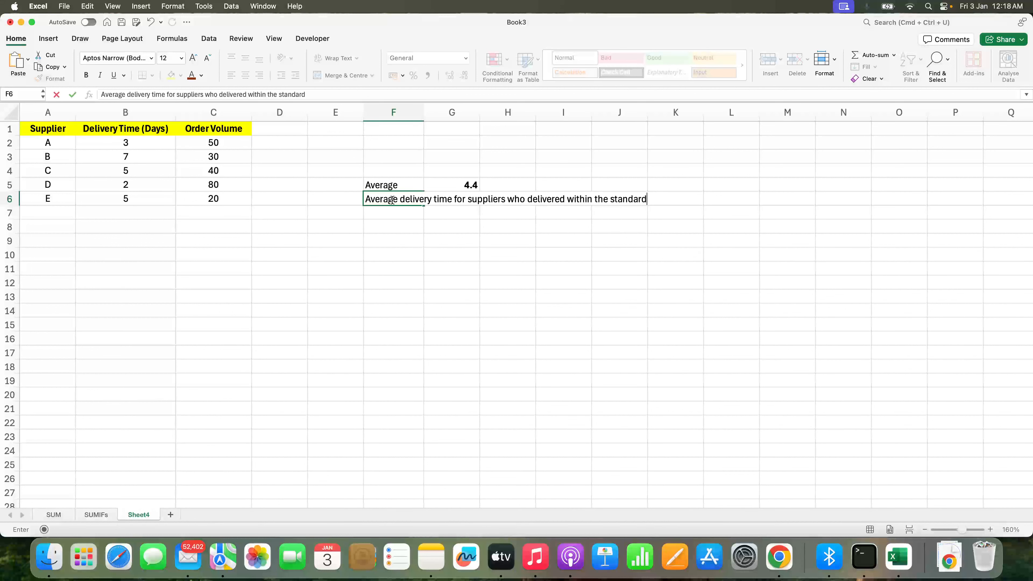
text( <5 days)
key(Return)
drag(429, 114, 692, 114)
Enter an AVERAGEIF formula in G6 over the delivery times B2:B6 with an empty "" criterion
click(721, 199)
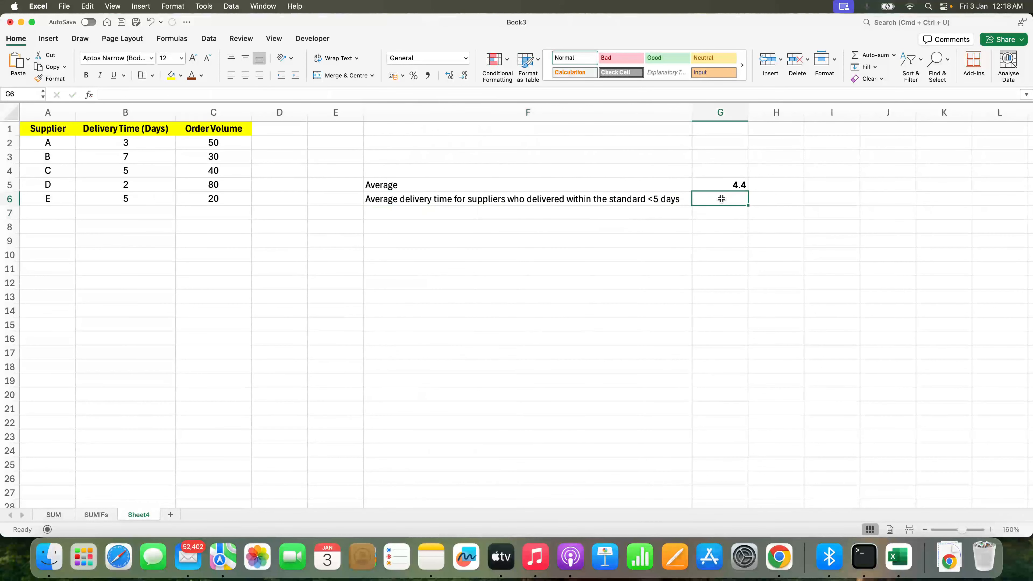
key(Left)
click(722, 198)
text(=averag)
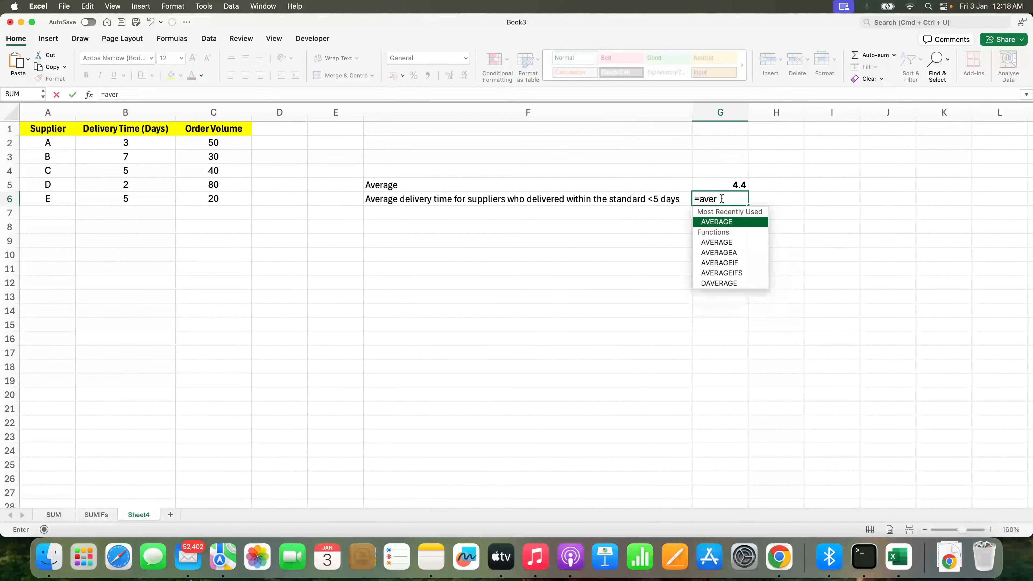
key(Down)
key(Down)
key(Down)
key(Tab)
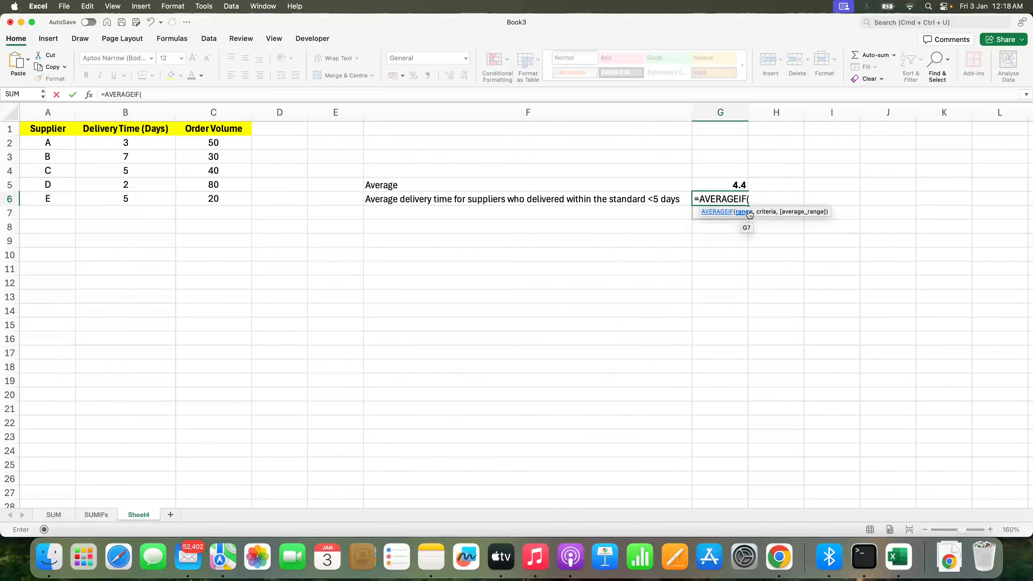
click(139, 142)
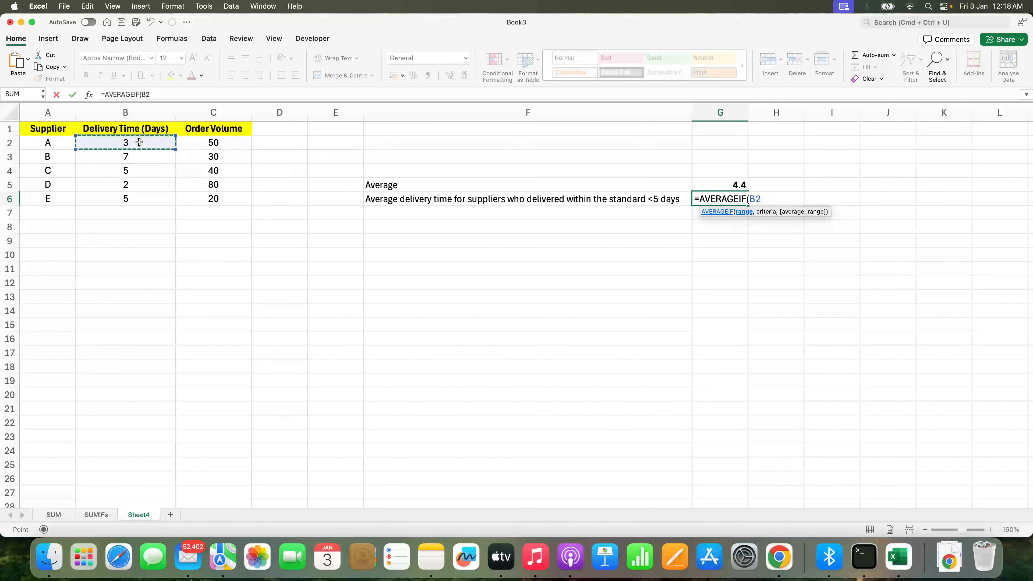
drag(140, 142, 140, 200)
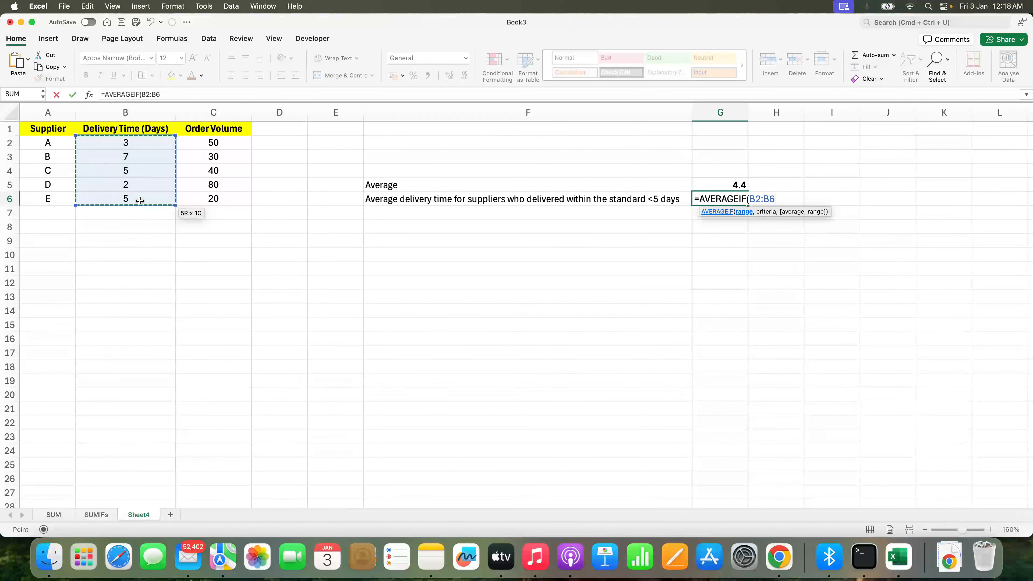
text(,)
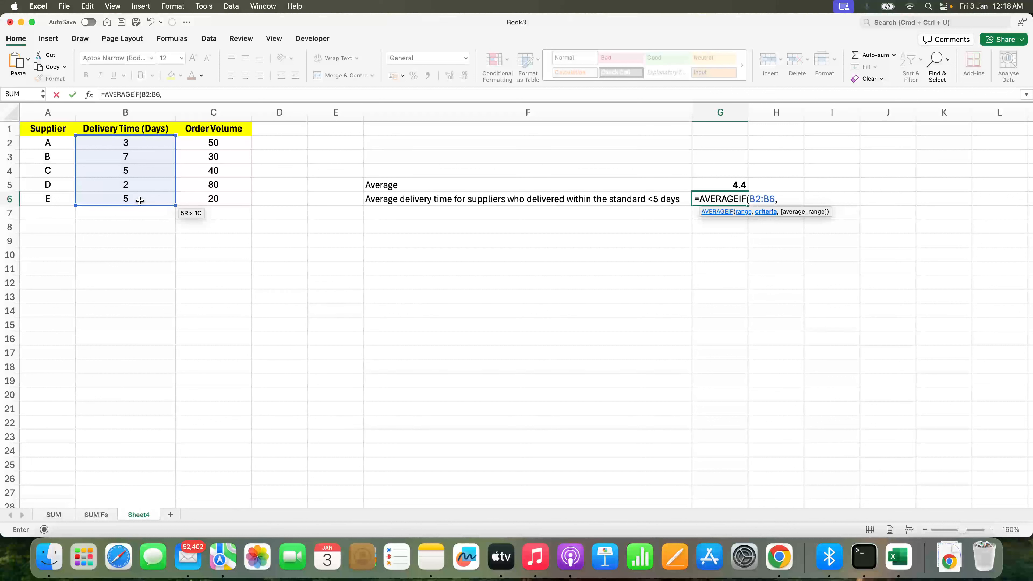
text(")
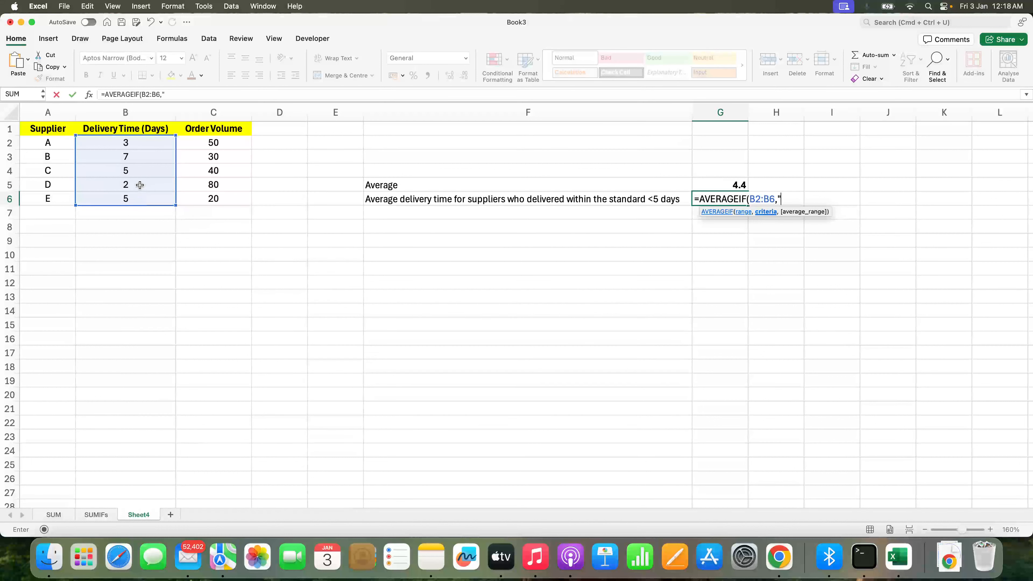
text(")
key(Left)
key(Right)
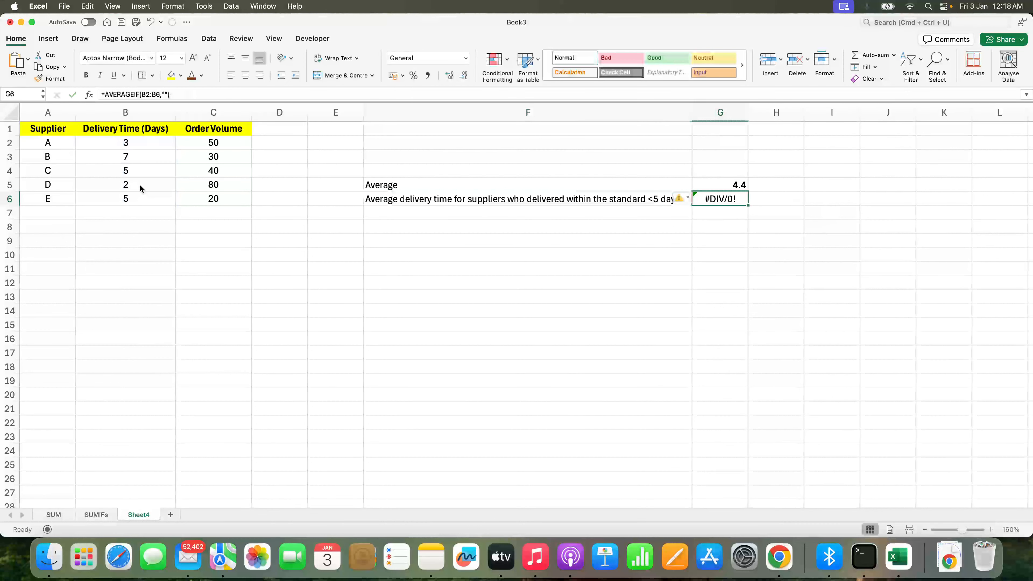
Set the criterion in the G6 formula to less than 5, giving =AVERAGEIF(B2:B6,"<5")
double_click(736, 207)
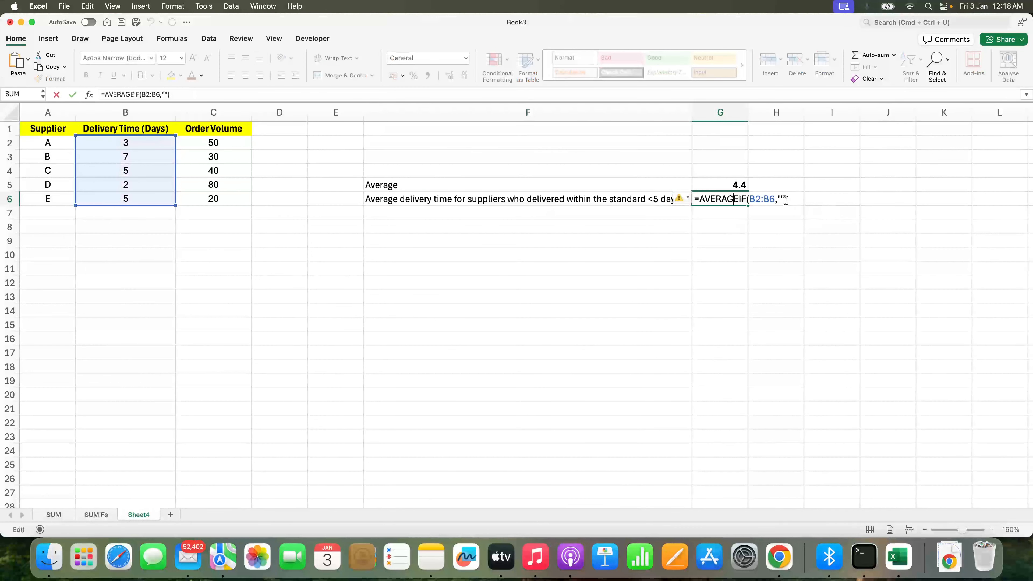
text(<5)
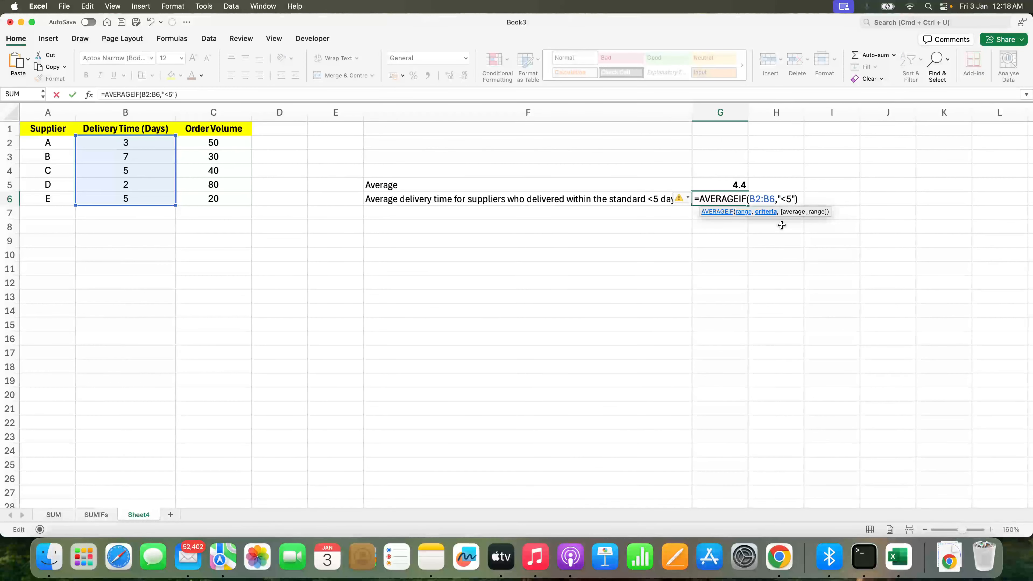
key(Return)
key(Up)
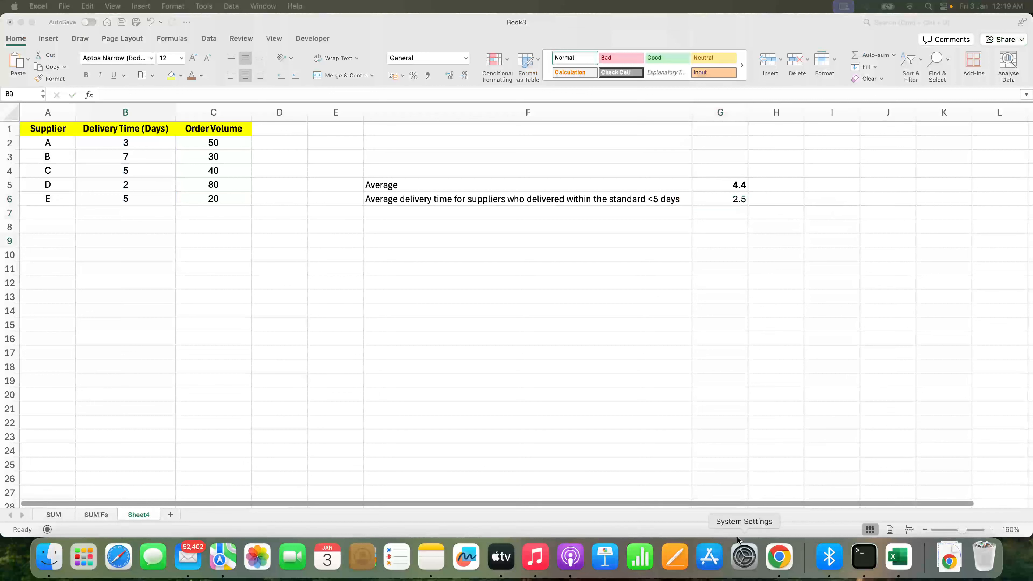
Note supplier A's qualifying delivery time as 3 in D2
click(990, 529)
click(993, 530)
click(729, 254)
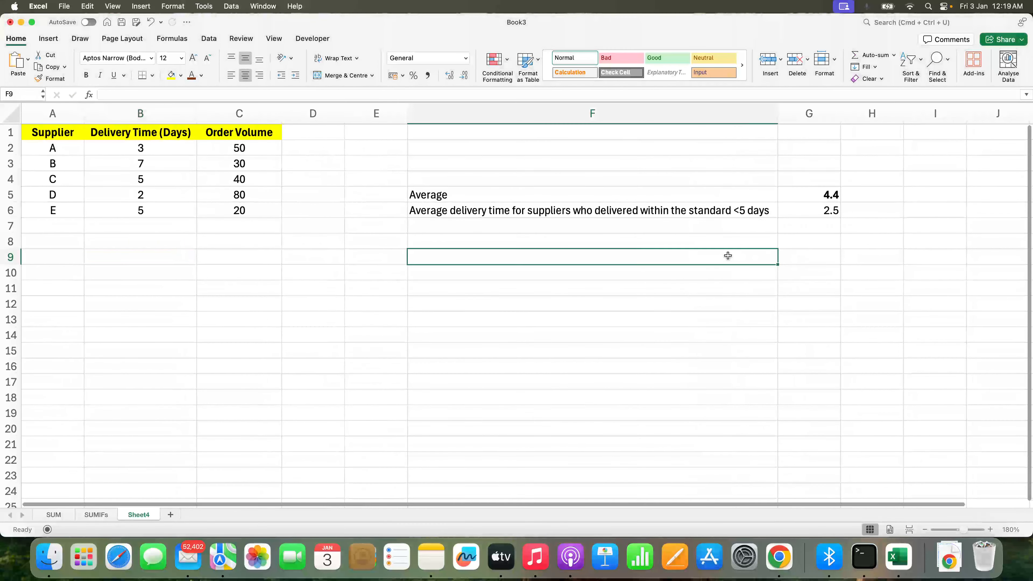
click(817, 208)
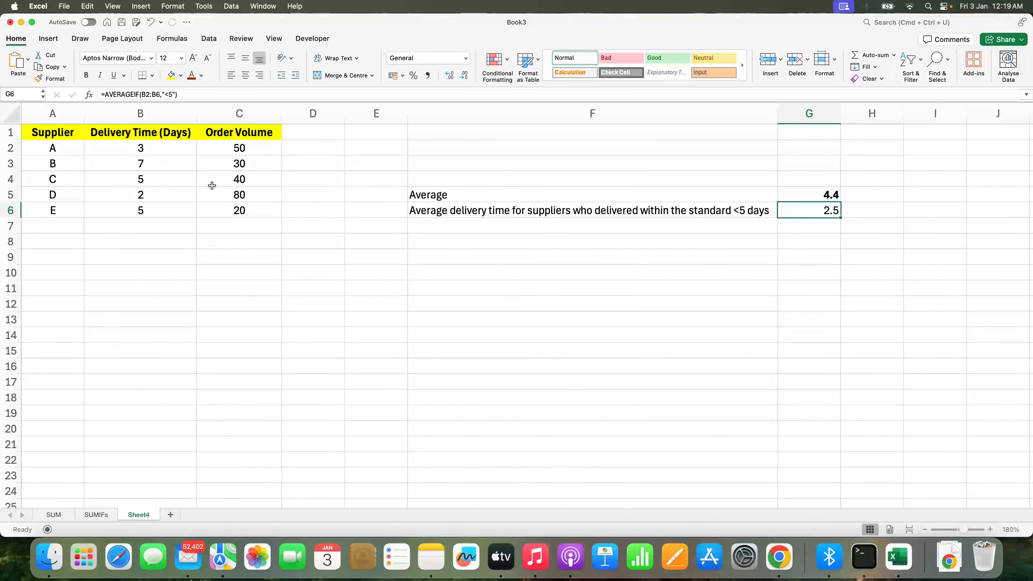
click(150, 149)
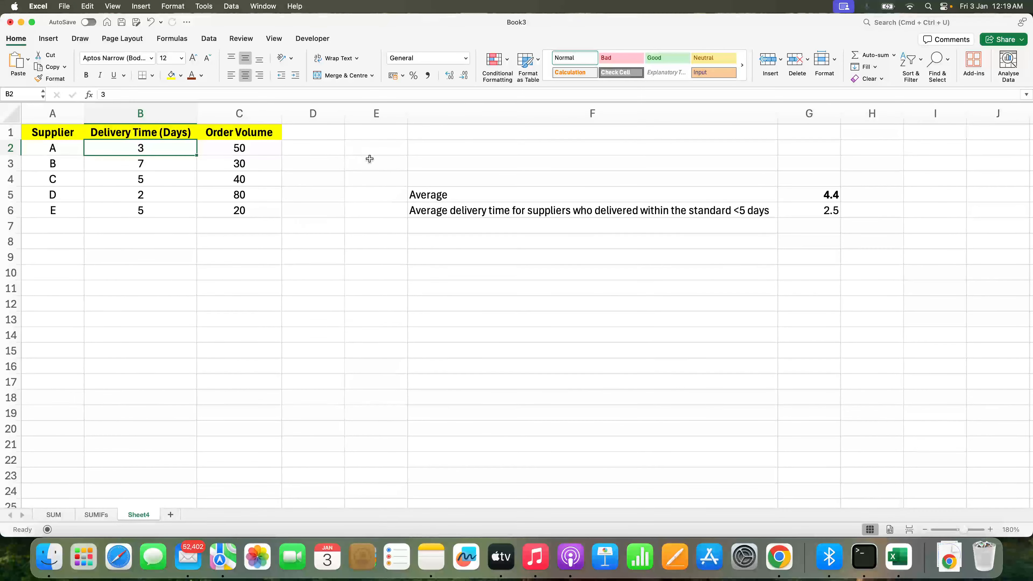
click(322, 149)
text(3)
key(Return)
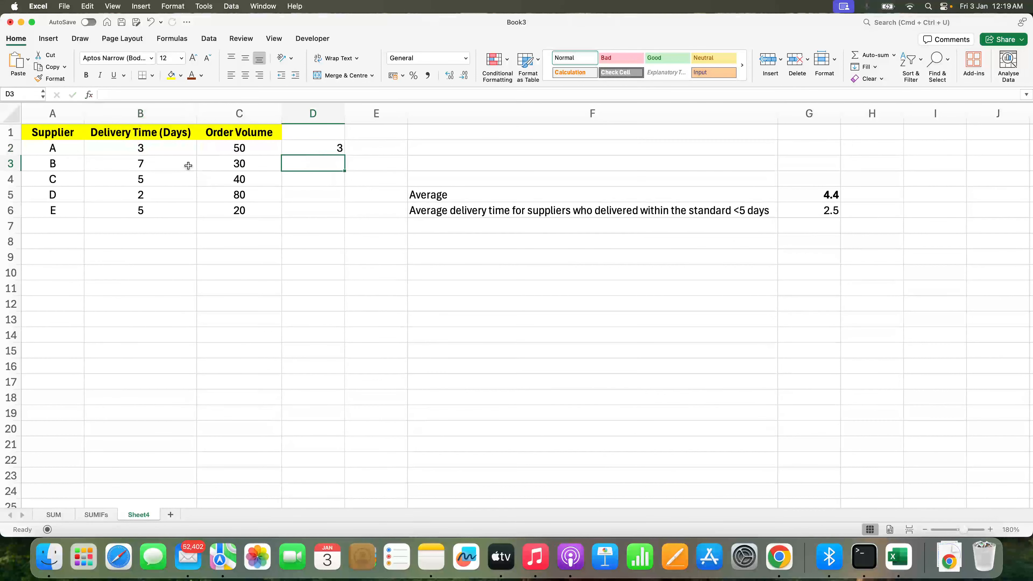
Skip suppliers B and C, and note supplier D's qualifying delivery time as 2 in D5
click(175, 159)
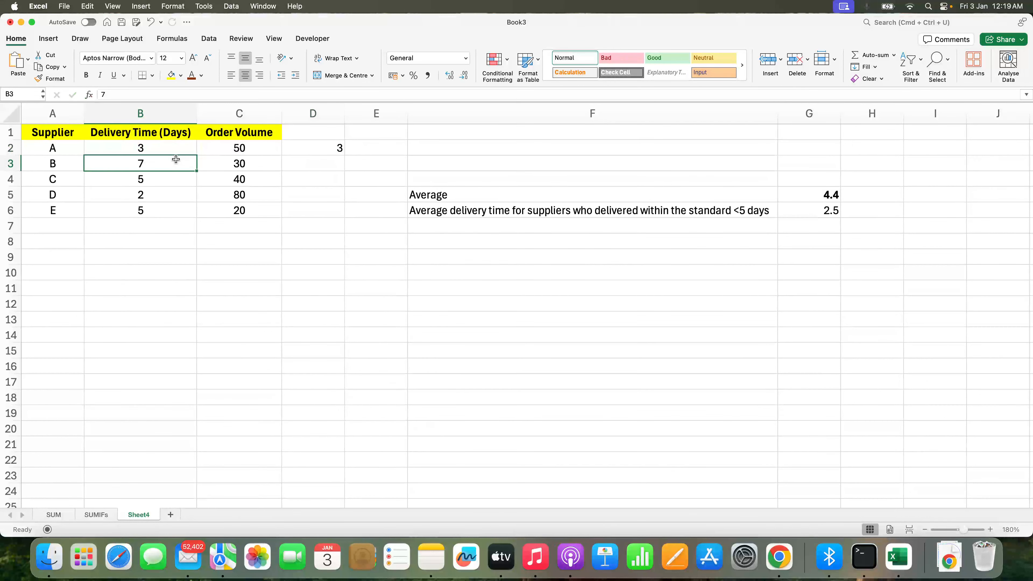
click(172, 175)
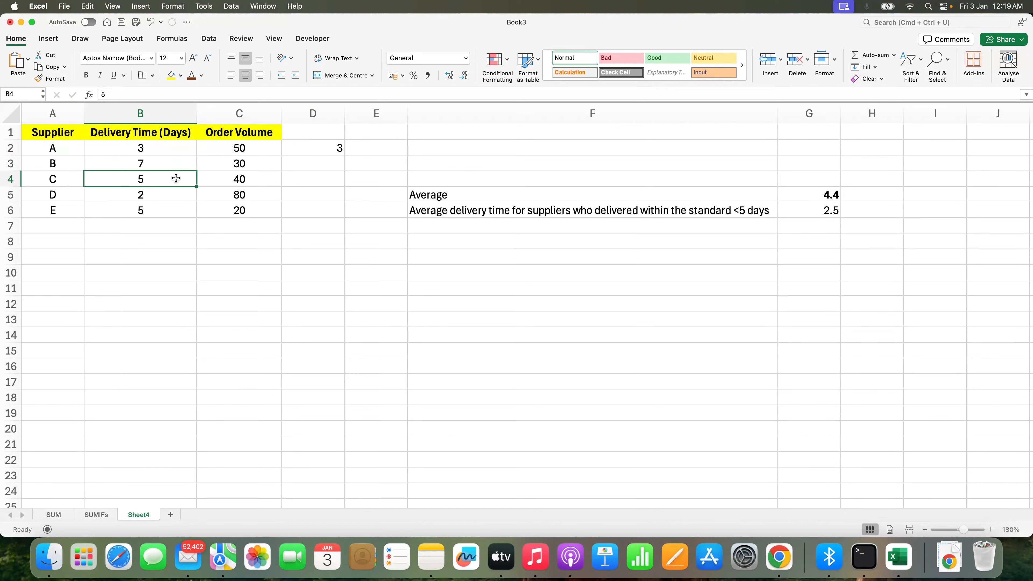
click(315, 175)
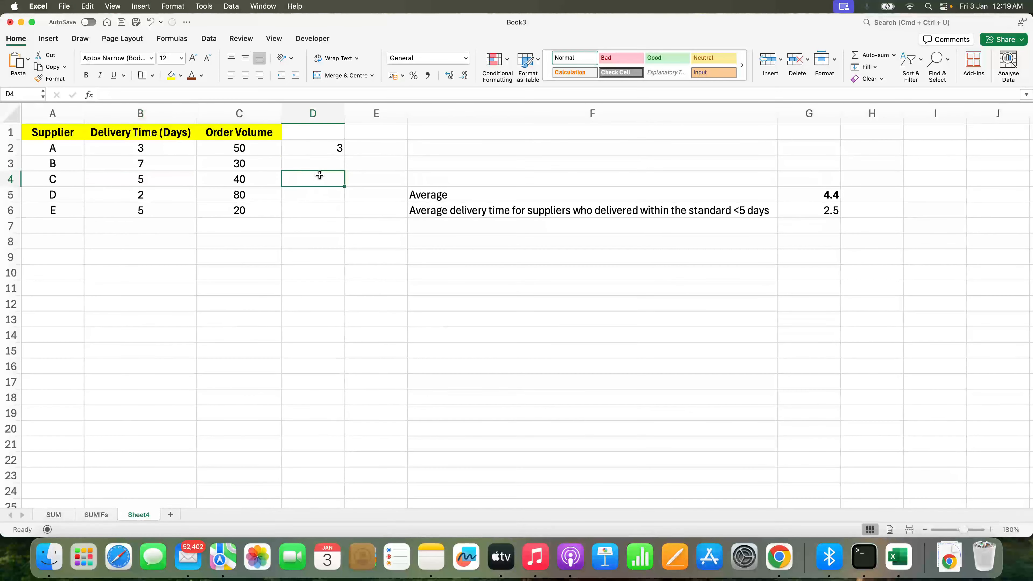
key(Down)
key(Up)
key(Up)
key(Down)
key(Down)
text(2)
key(Return)
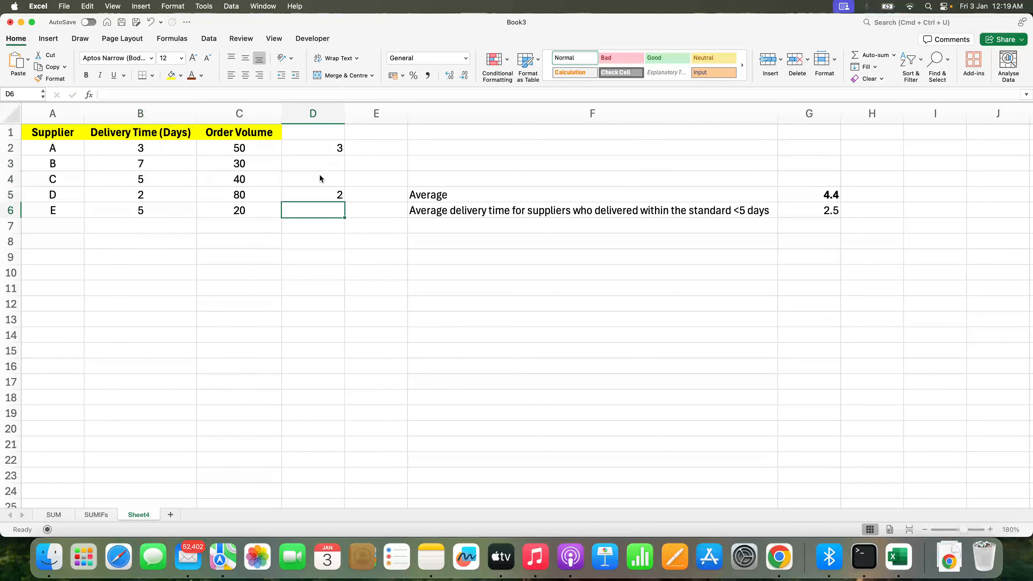
Add the two qualifying delivery times in D8 with the formula =3+2
key(Left)
key(Left)
key(Right)
key(Right)
key(Down)
key(Left)
key(Down)
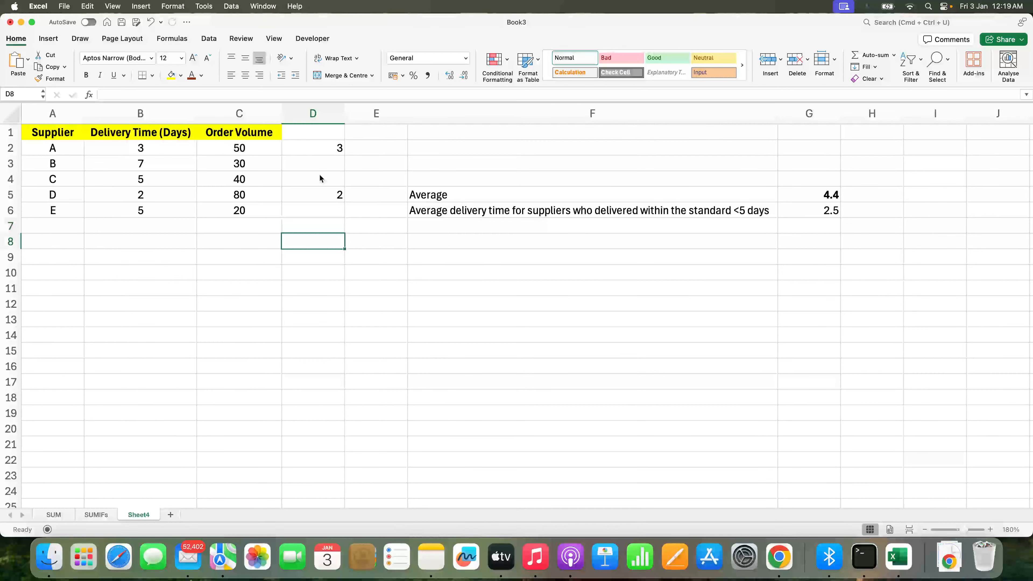
text(=3 + 2)
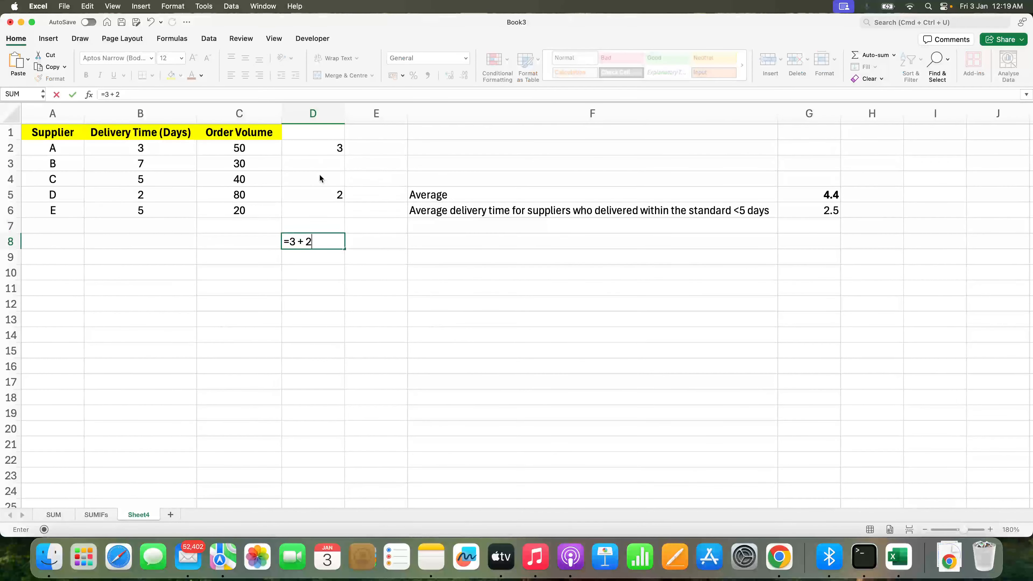
key(Return)
Calculate the conditional average manually in D9 with the formula =D8/2
text(=)
key(Up)
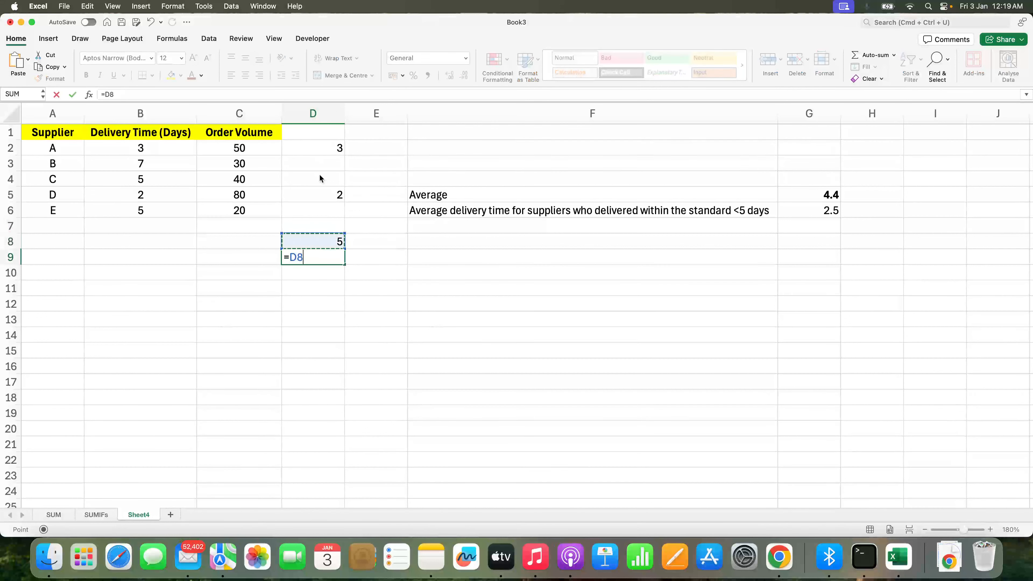
text(/2)
key(Return)
key(Up)
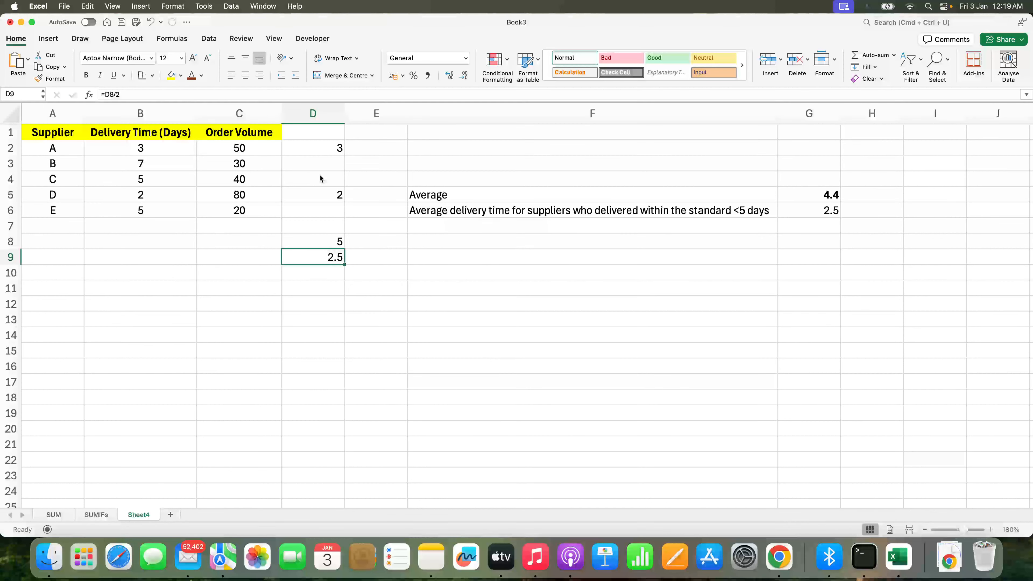
Make the conditional average in G6 bold and clear the manual check values from D2:D9
click(808, 209)
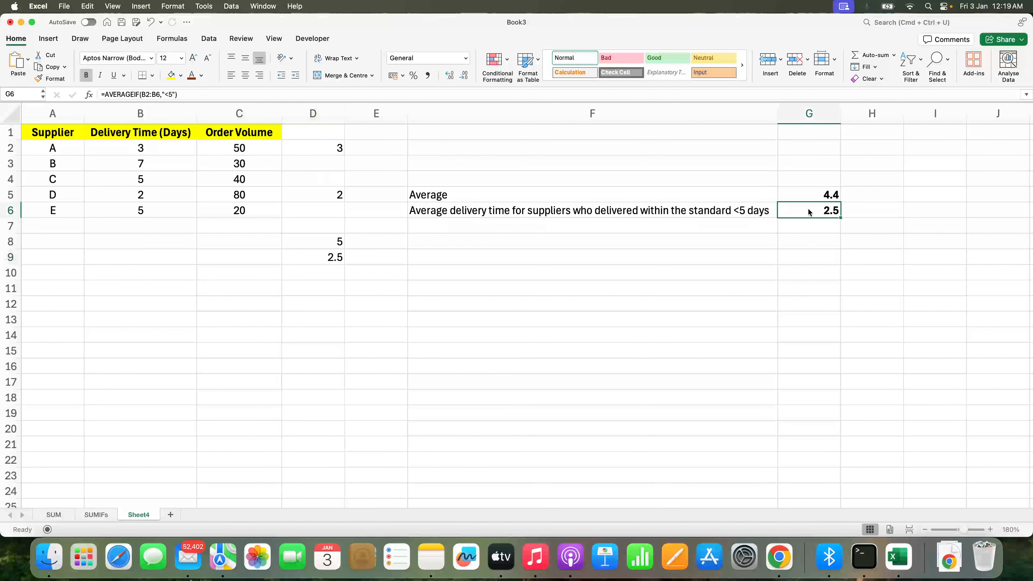
drag(335, 149, 333, 259)
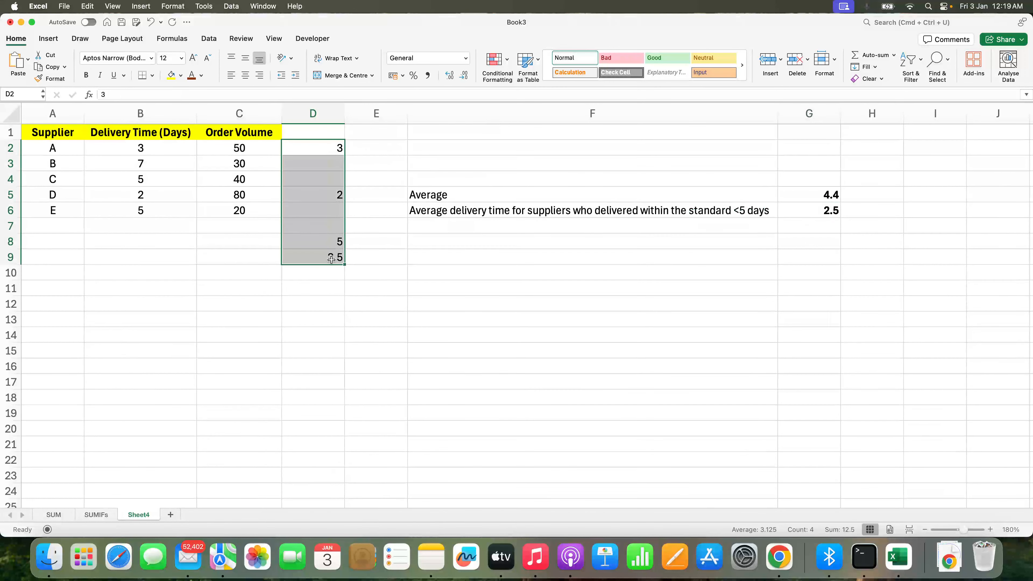
key(Delete)
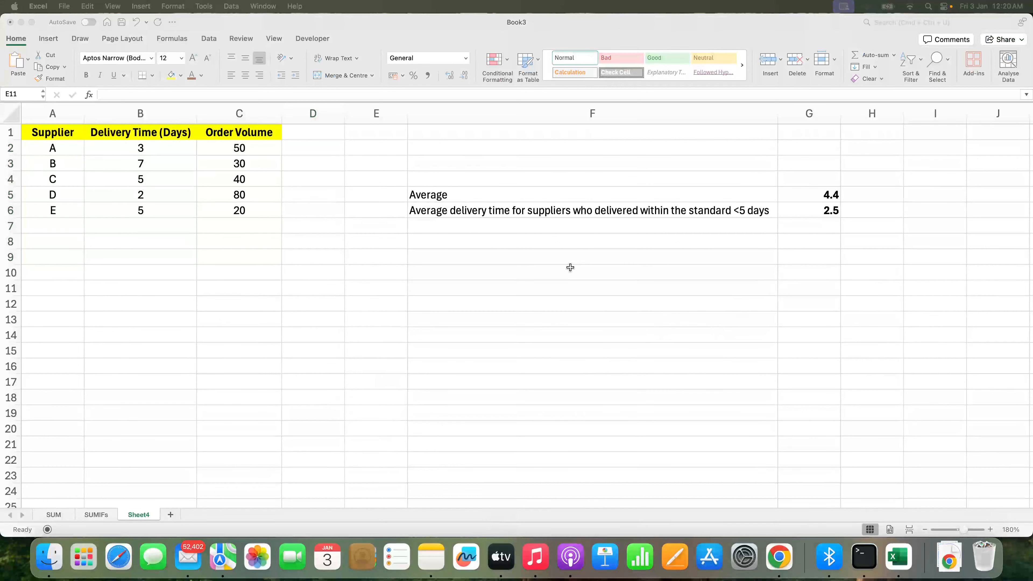
click(486, 219)
click(483, 216)
key(Return)
click(458, 194)
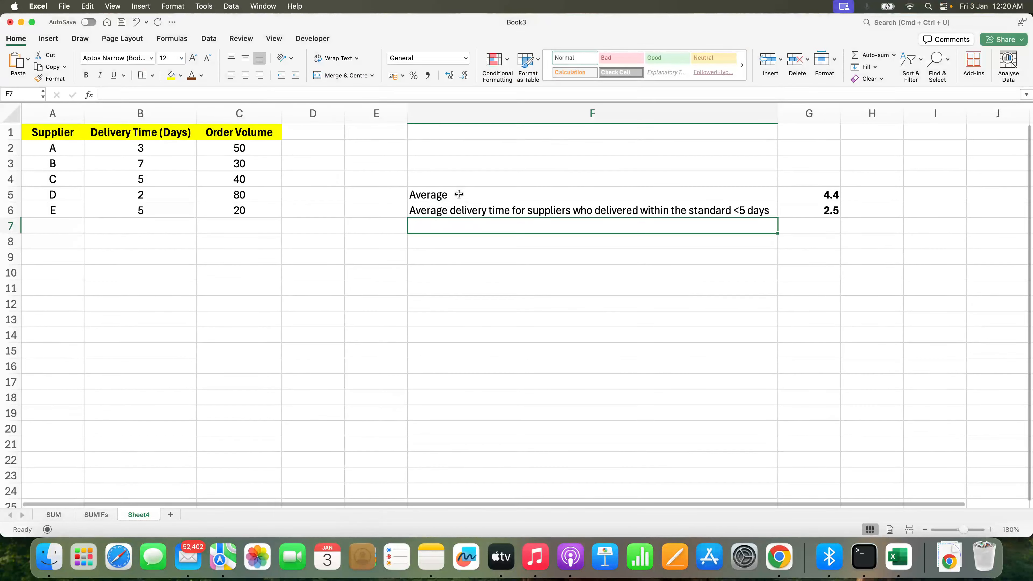
Add a record in row 7 for supplier A with delivery time 7 and order volume 55
click(49, 229)
text(A)
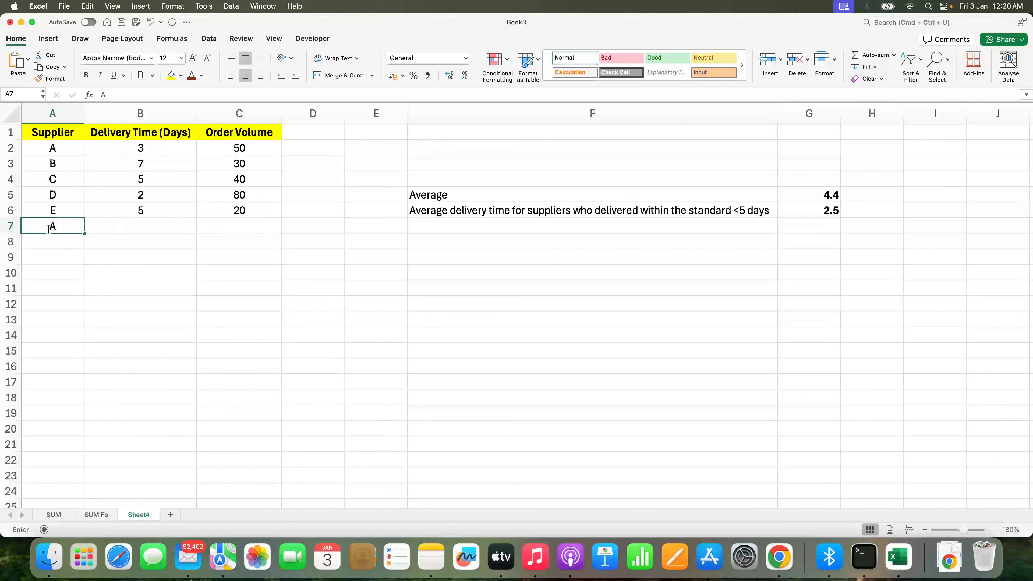
key(Tab)
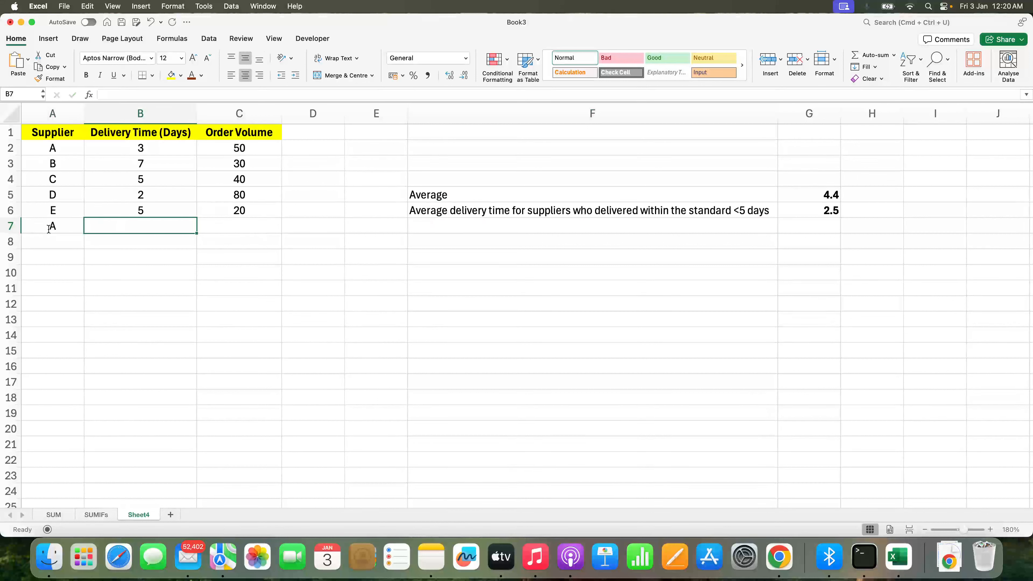
text(7)
key(Tab)
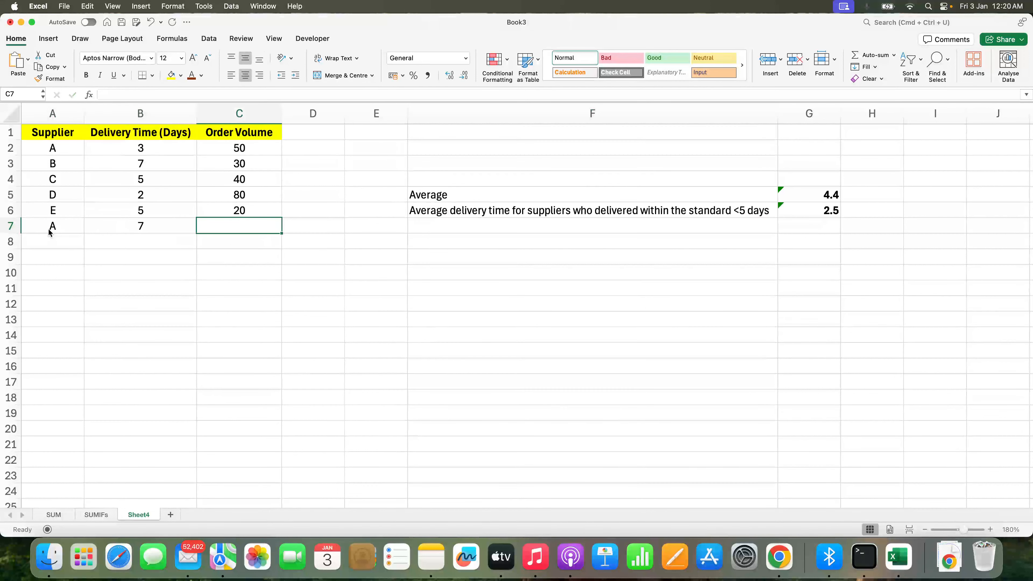
text(55)
key(Return)
Add a record in row 8 for supplier A with delivery time 6 and order volume 40
text(A)
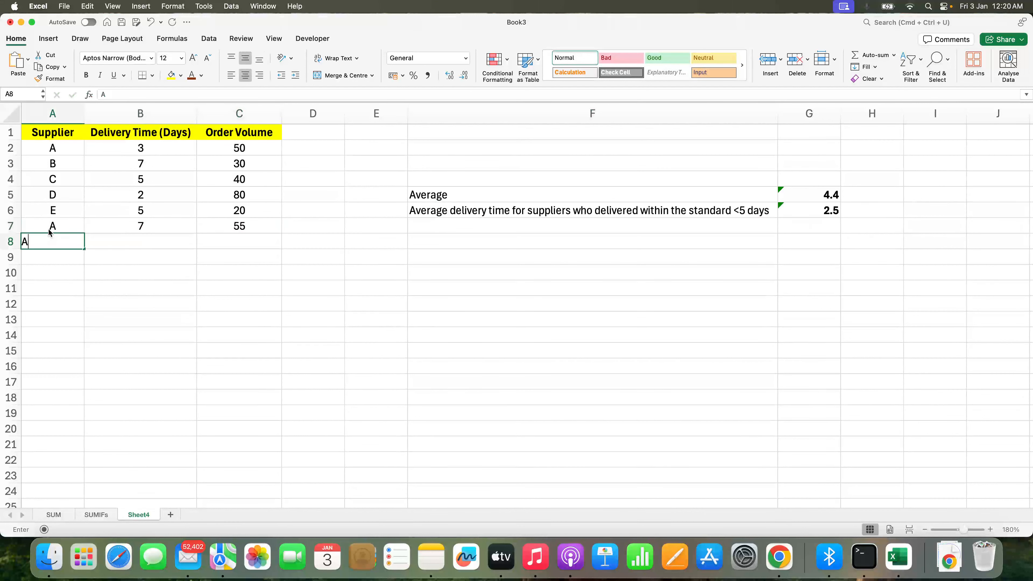
key(Tab)
text(6)
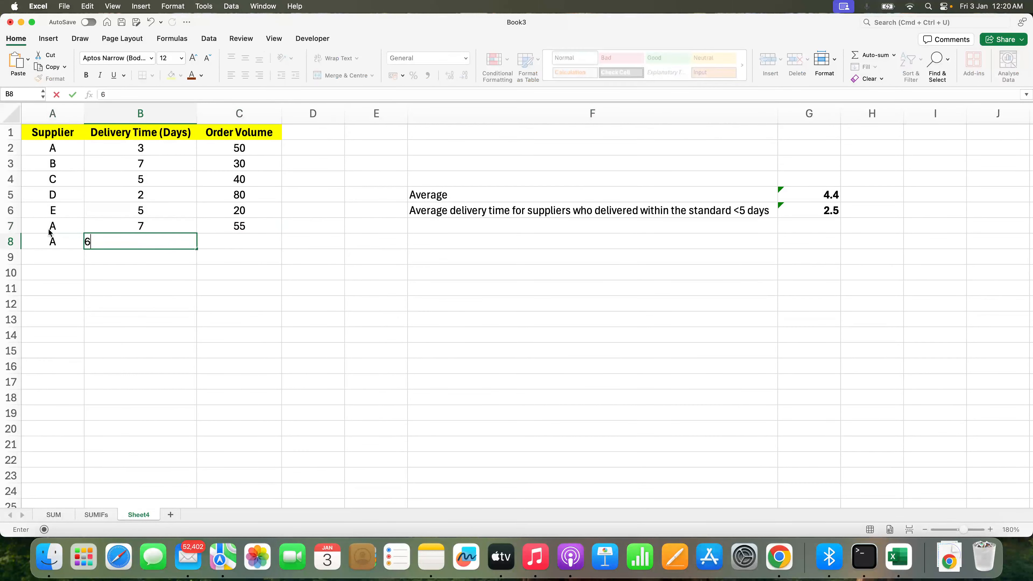
key(Tab)
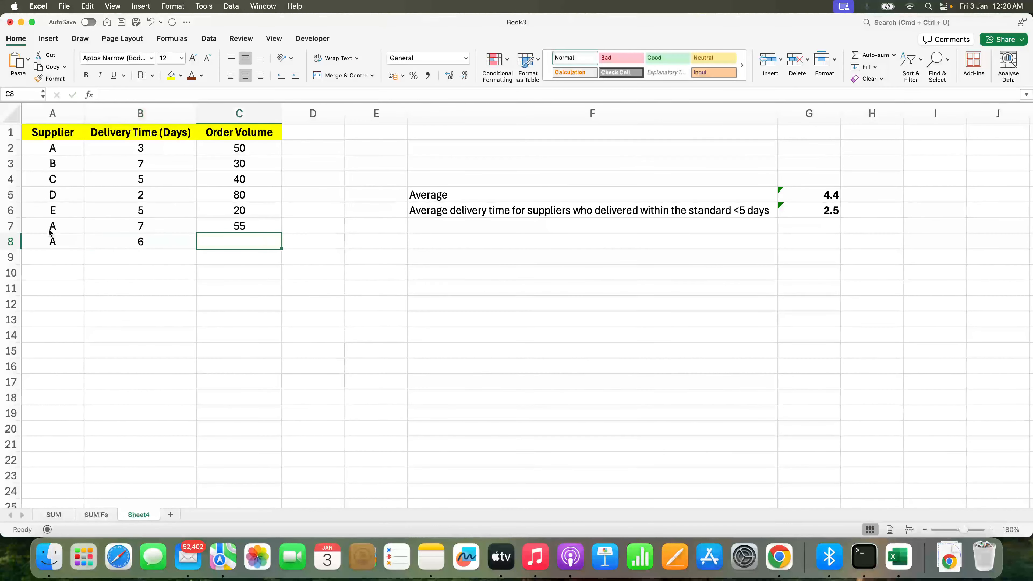
key(Up)
key(Down)
text(40)
key(Return)
Enter the label "Average delivery time when order volume is higher than 45 for supplier A" in F7
click(476, 221)
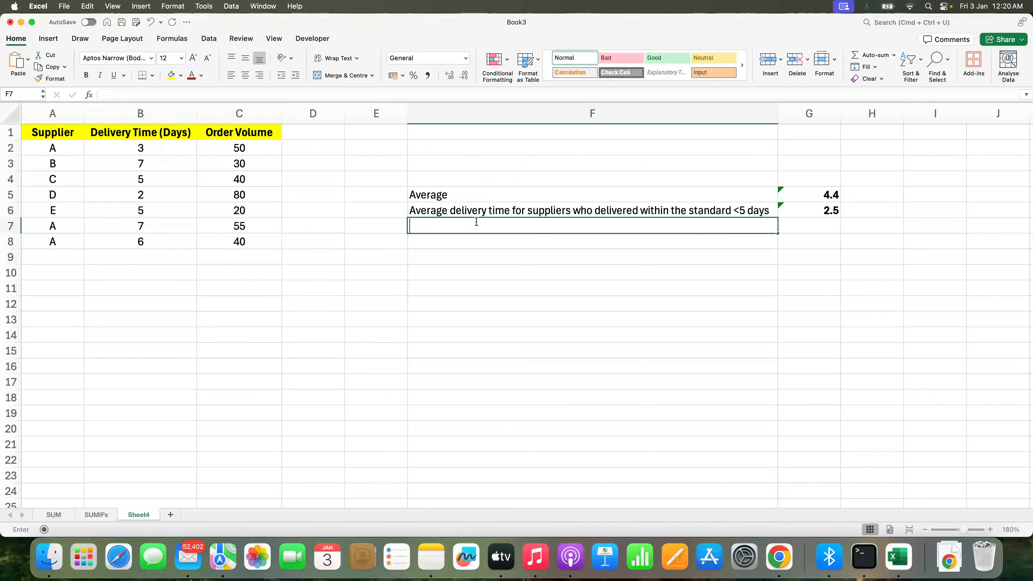
text(Average delivery time wh)
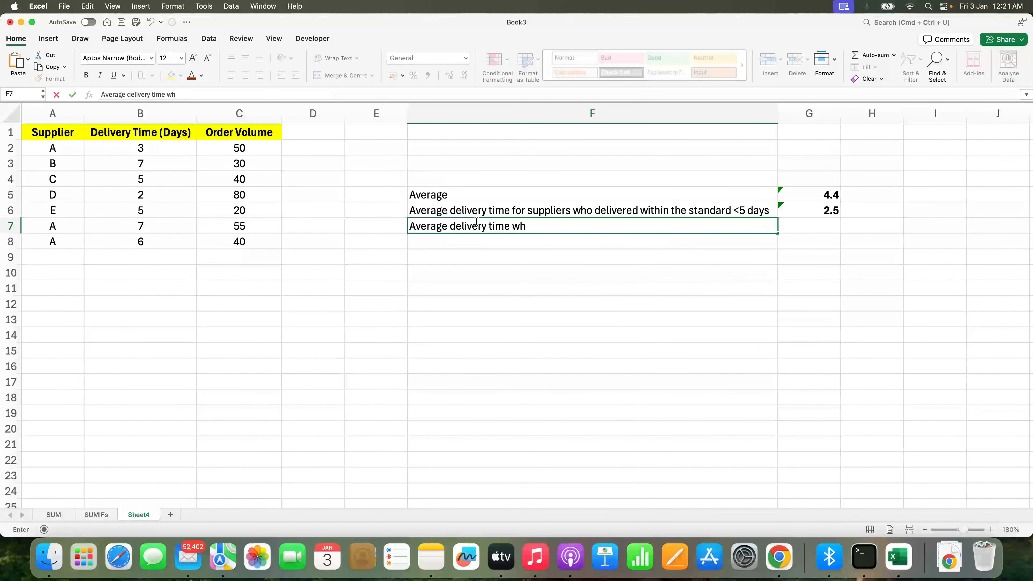
text(en order volume )
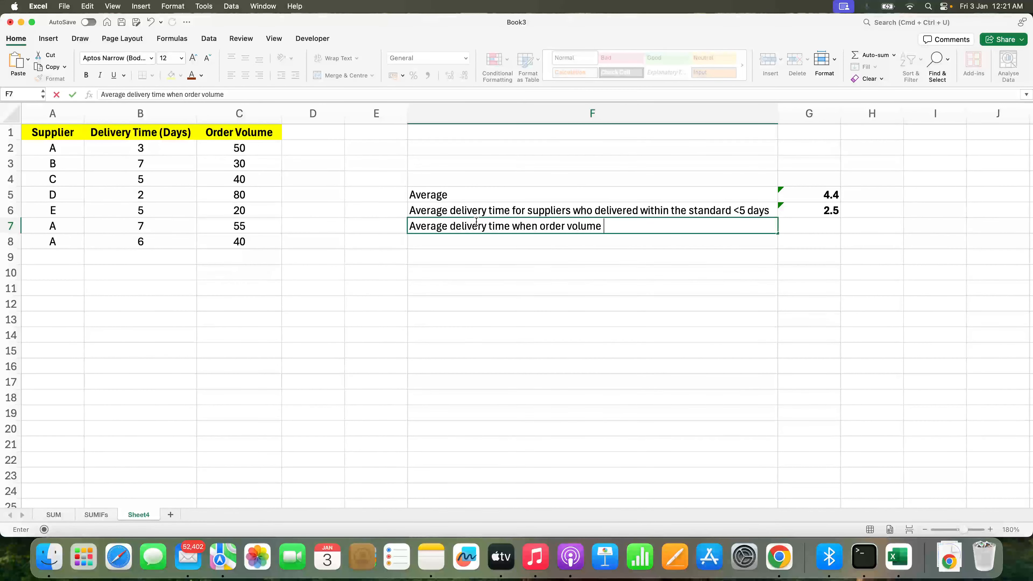
text(is higher than 45 for )
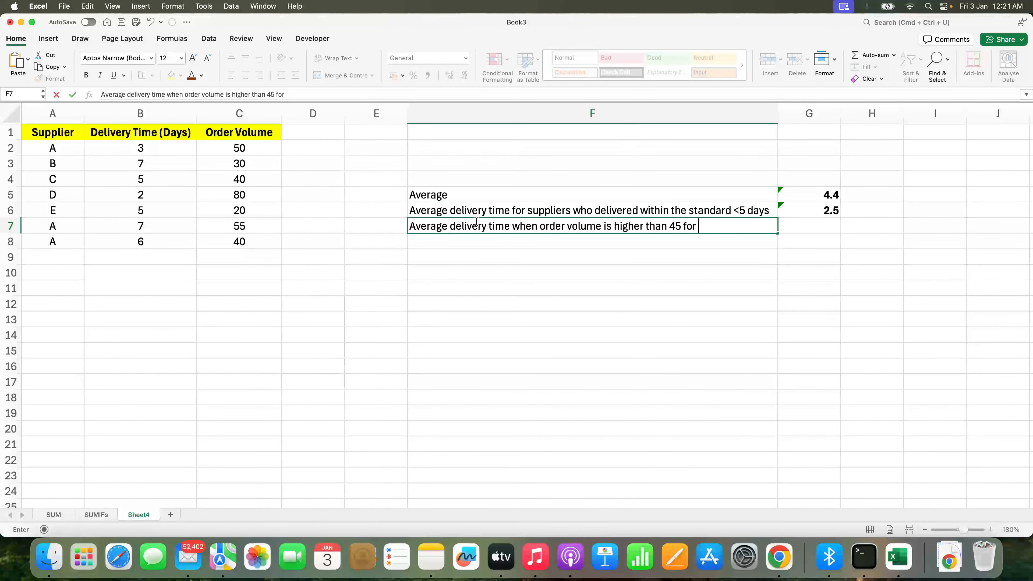
text(supplier A)
key(Return)
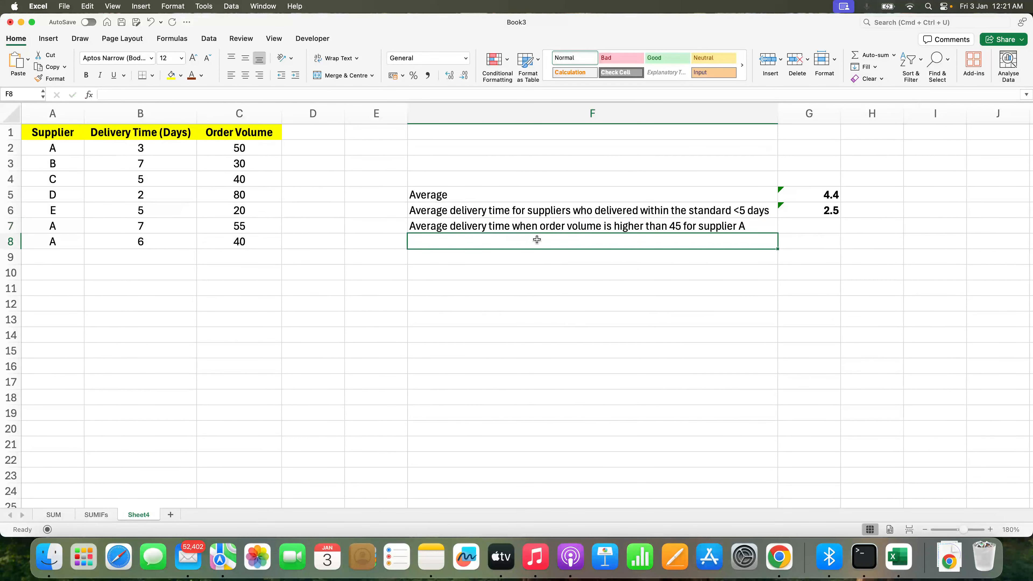
click(601, 224)
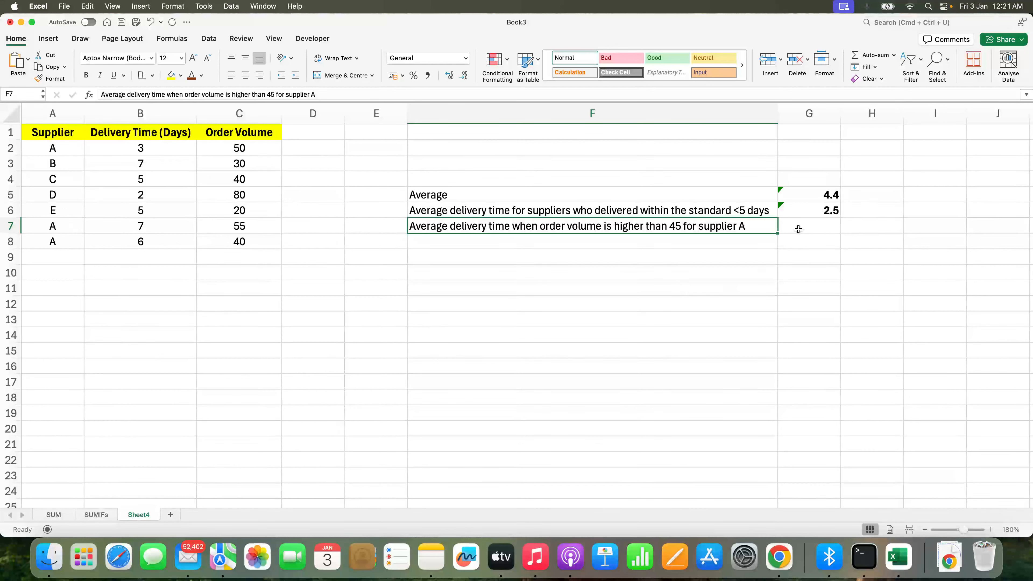
Start an AVERAGEIFS formula in G7 with delivery times B2:B8 as the average range
click(802, 220)
text(=Ar)
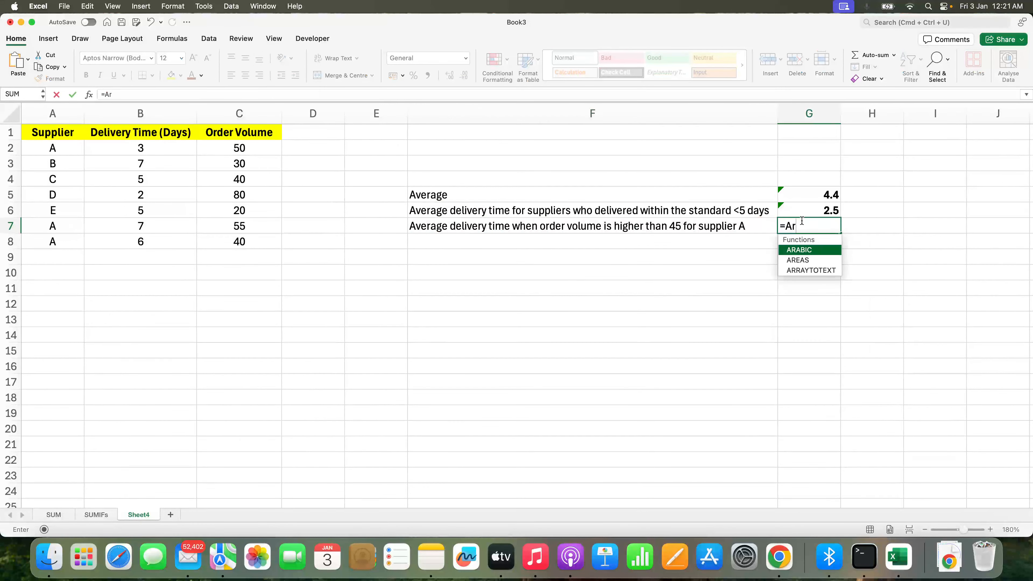
key(BackSpace)
text(ve)
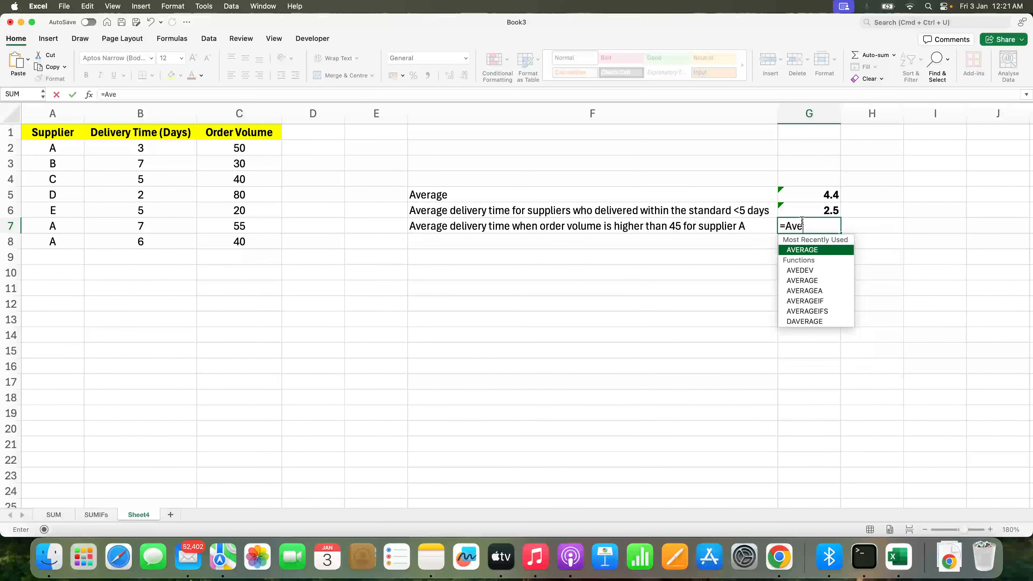
key(Down)
key(Down)
key(Down)
key(Down)
key(Down)
key(Tab)
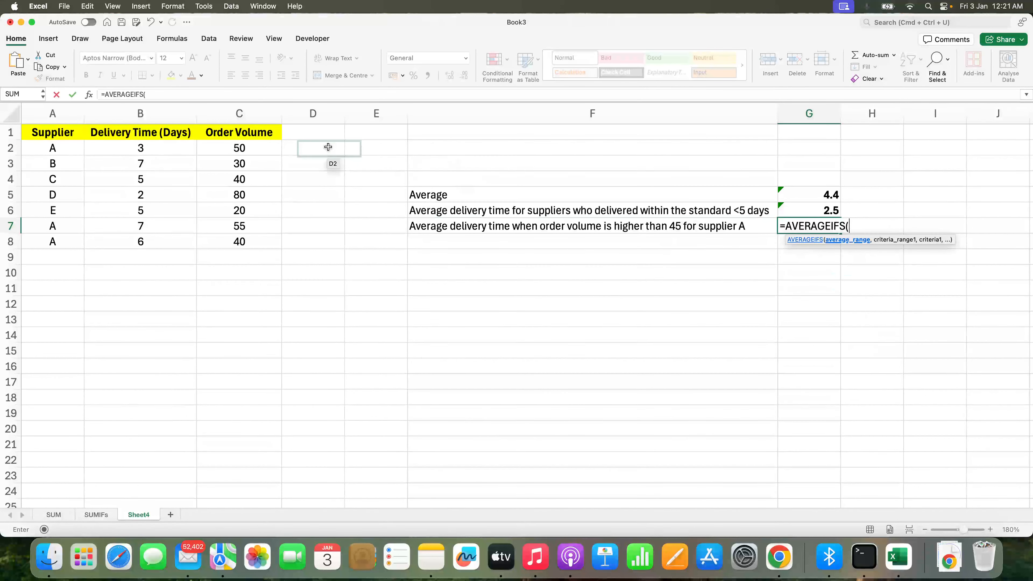
drag(147, 150, 158, 241)
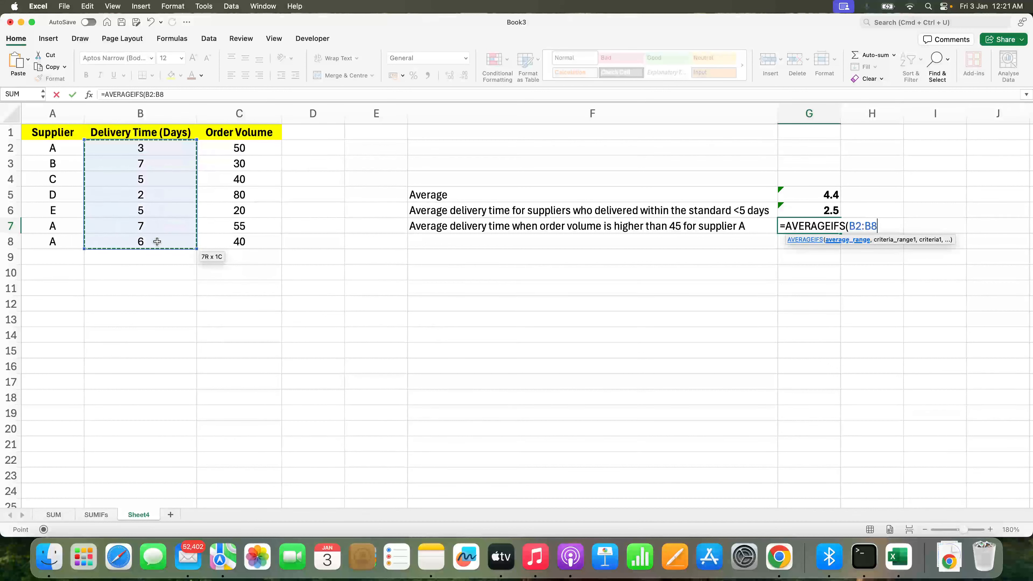
text(,)
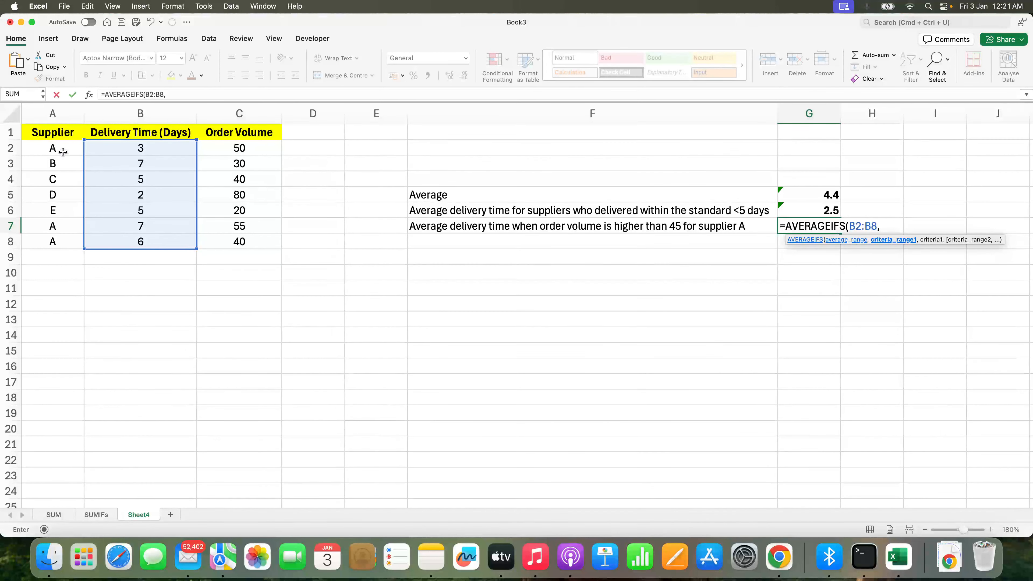
Complete the G7 formula with the criteria A2:A8 equal to "A" and C2:C8 ">45"
drag(61, 149, 63, 238)
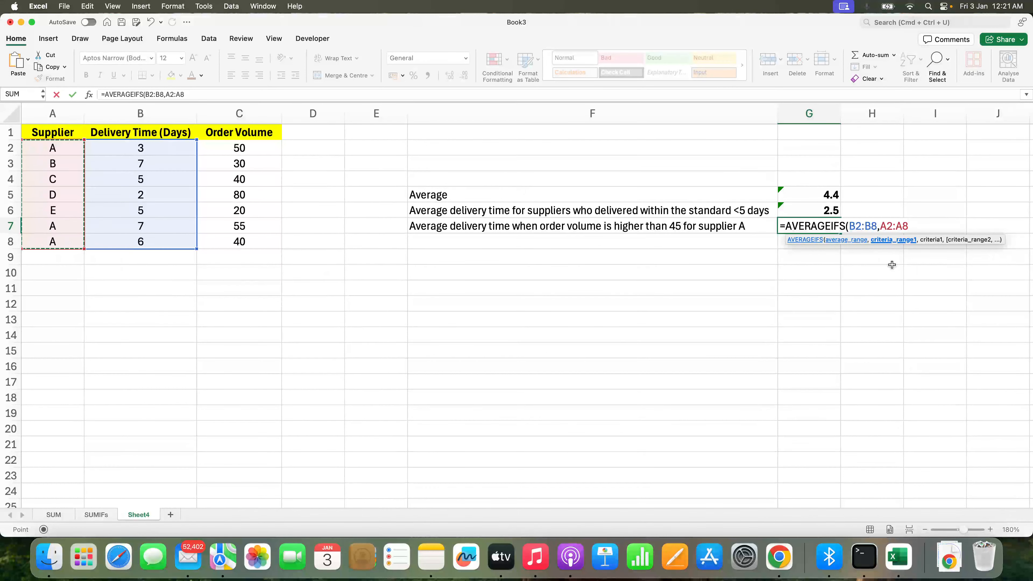
text(, ")
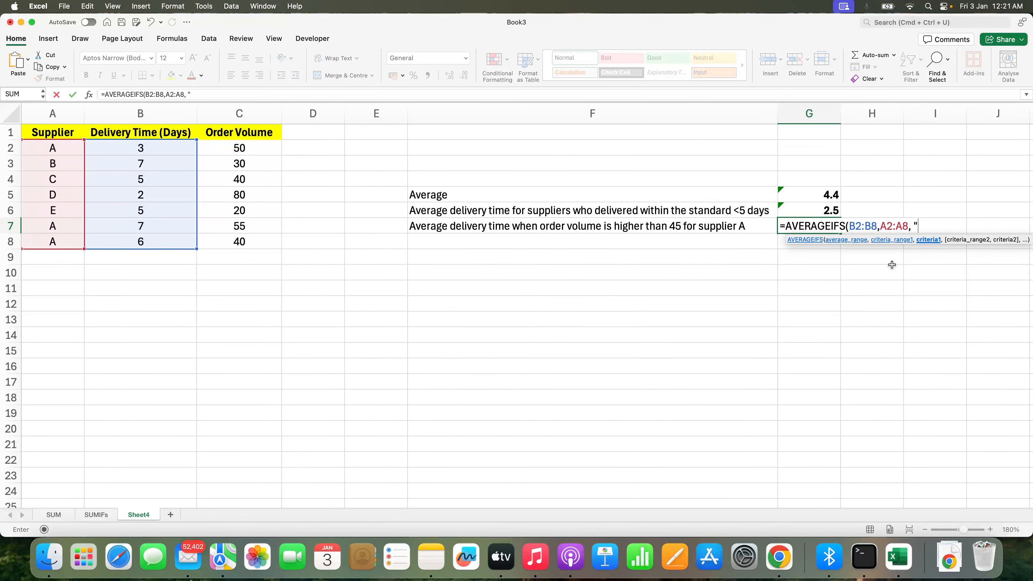
text(A",)
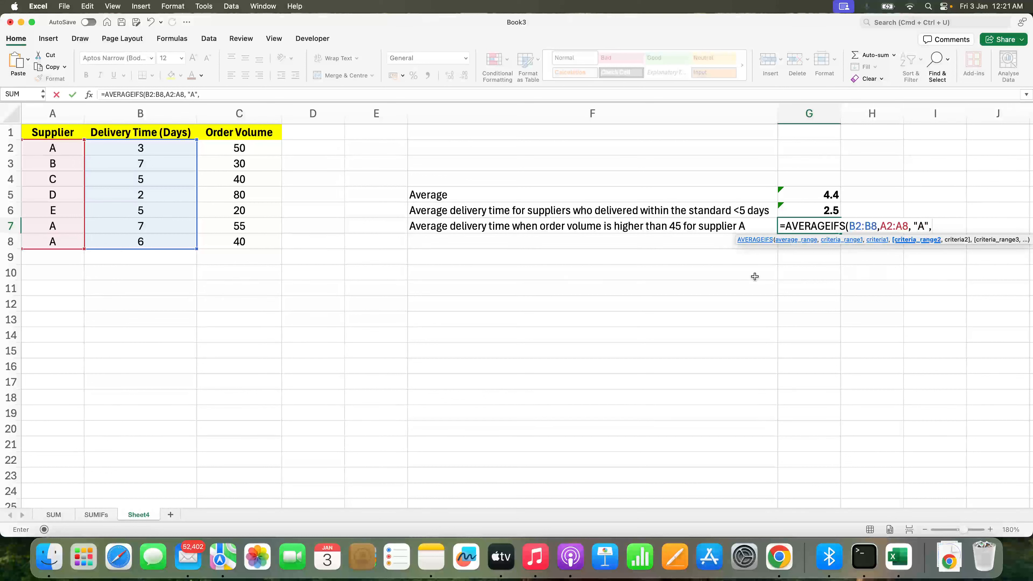
drag(249, 145, 253, 240)
text(,)
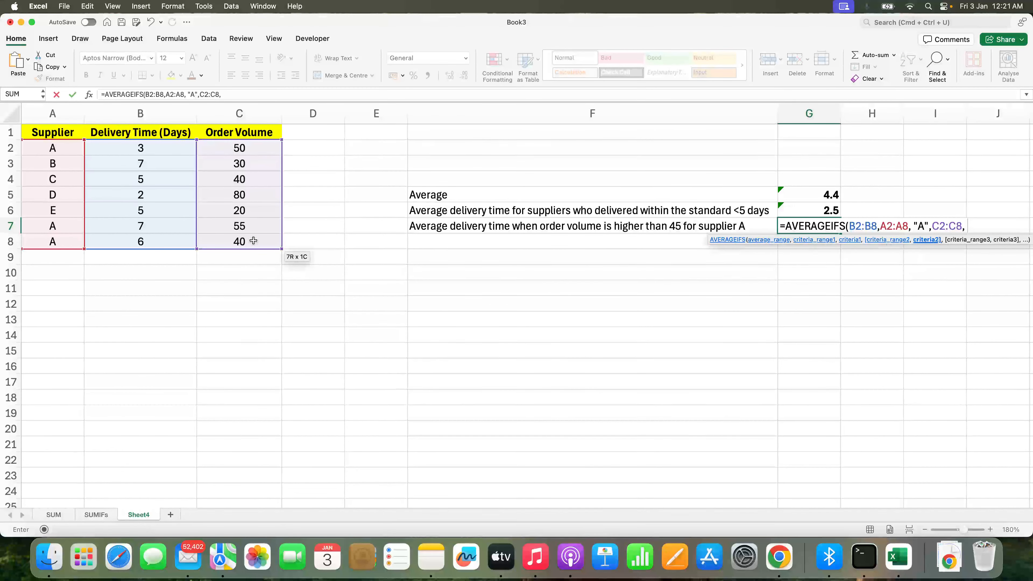
text( ">45"))
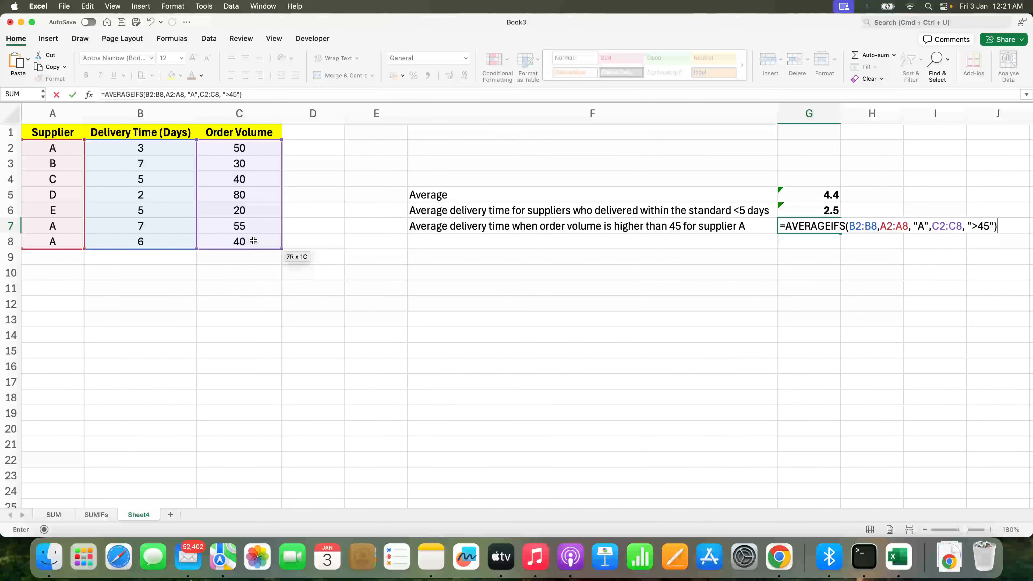
key(Return)
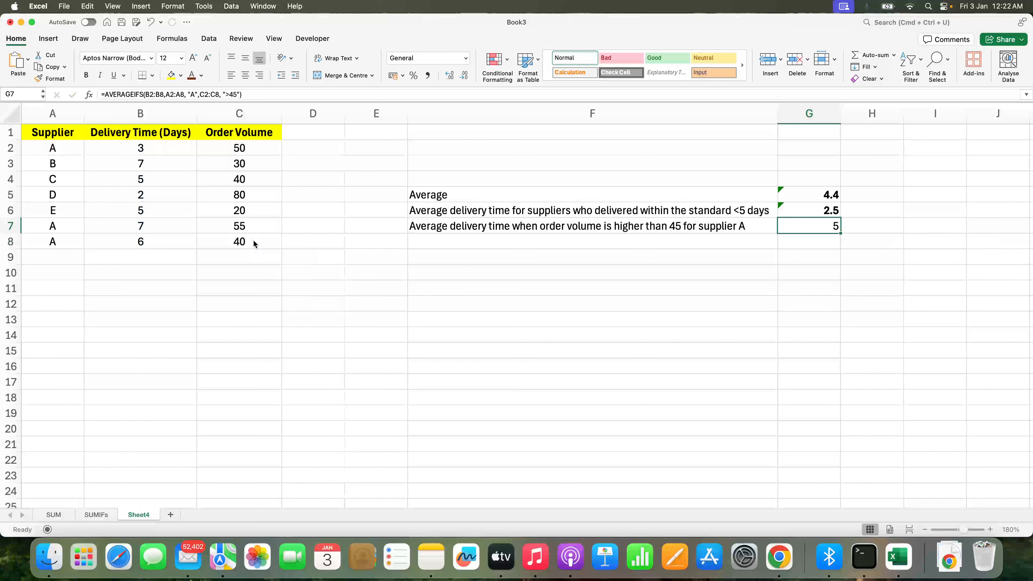
click(165, 150)
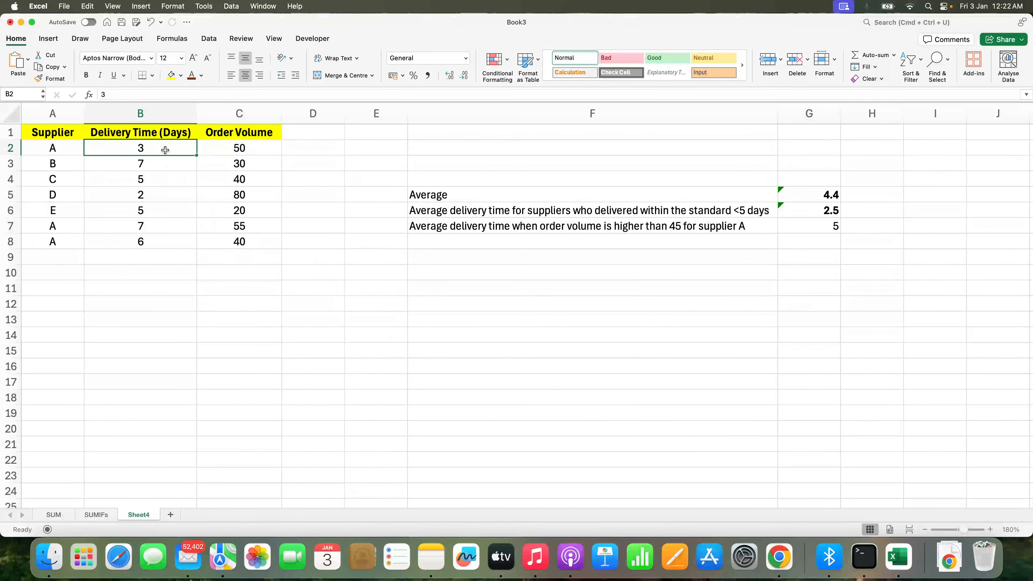
click(233, 154)
click(56, 145)
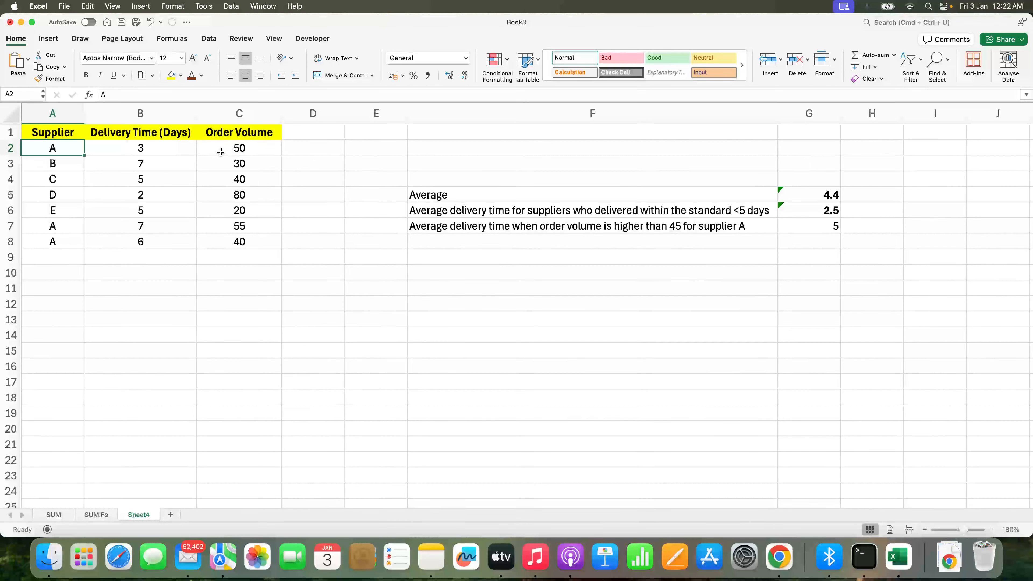
key(BackSpace)
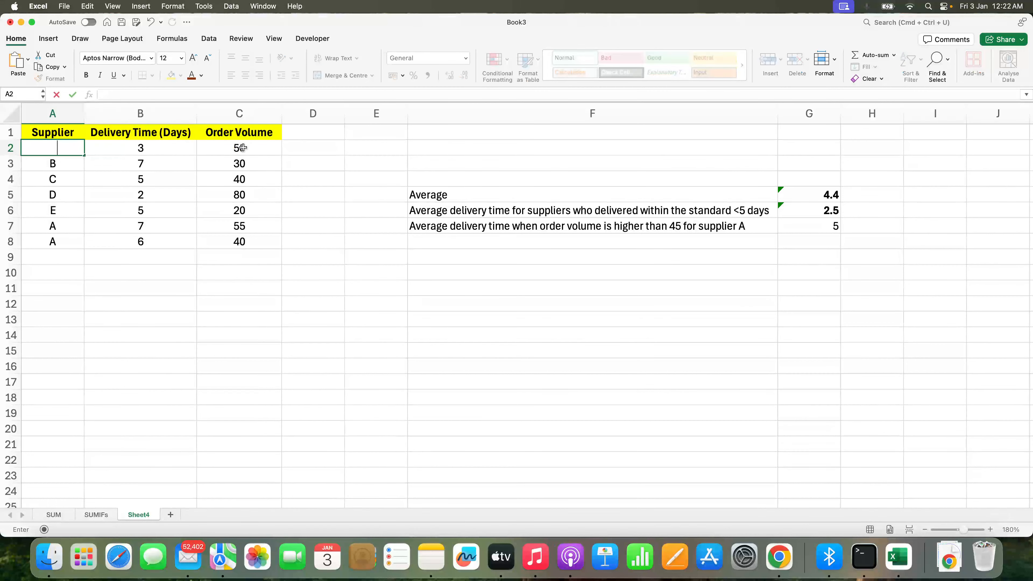
text(x)
click(262, 152)
text(x)
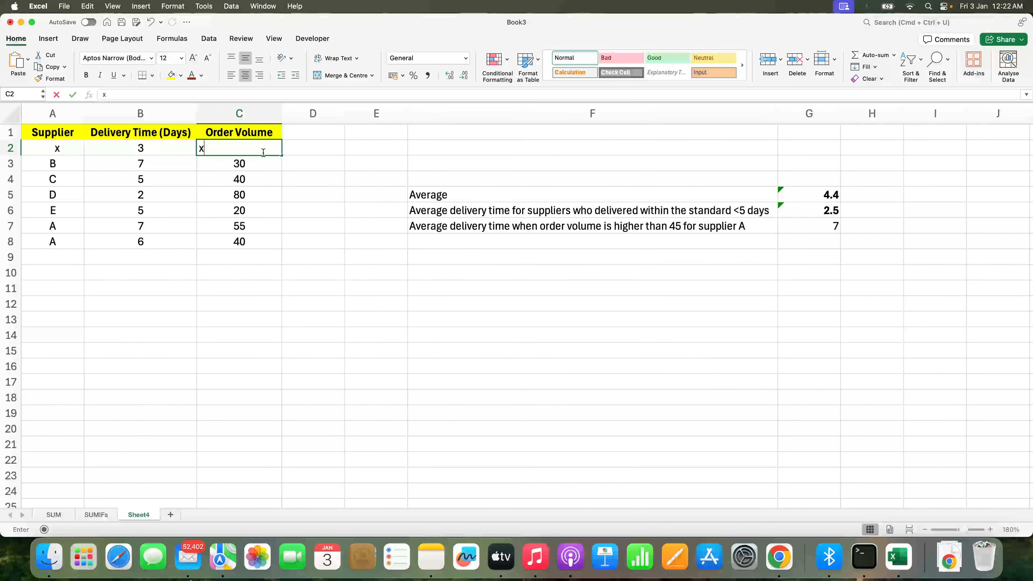
text( x)
key(Escape)
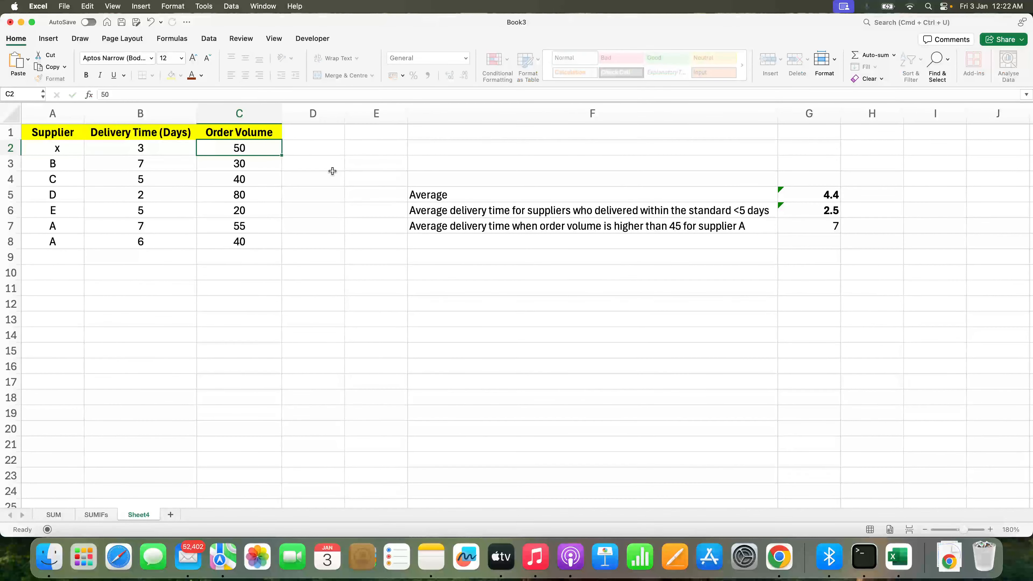
key(super+z)
click(294, 161)
Note the delivery times of the matching supplier A orders beside the data: 3 in D2 and 7 in D7
click(318, 153)
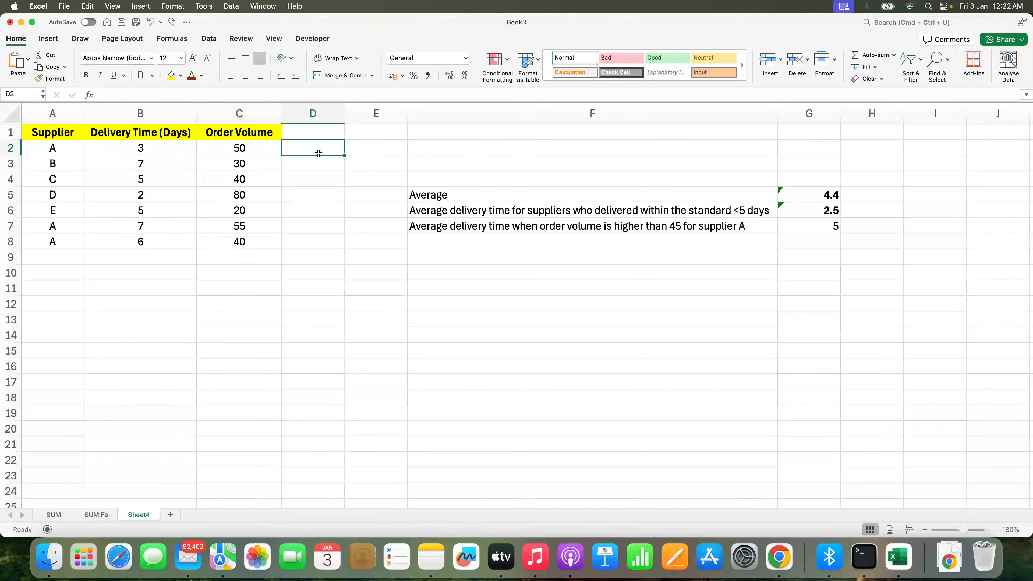
text(3)
key(Return)
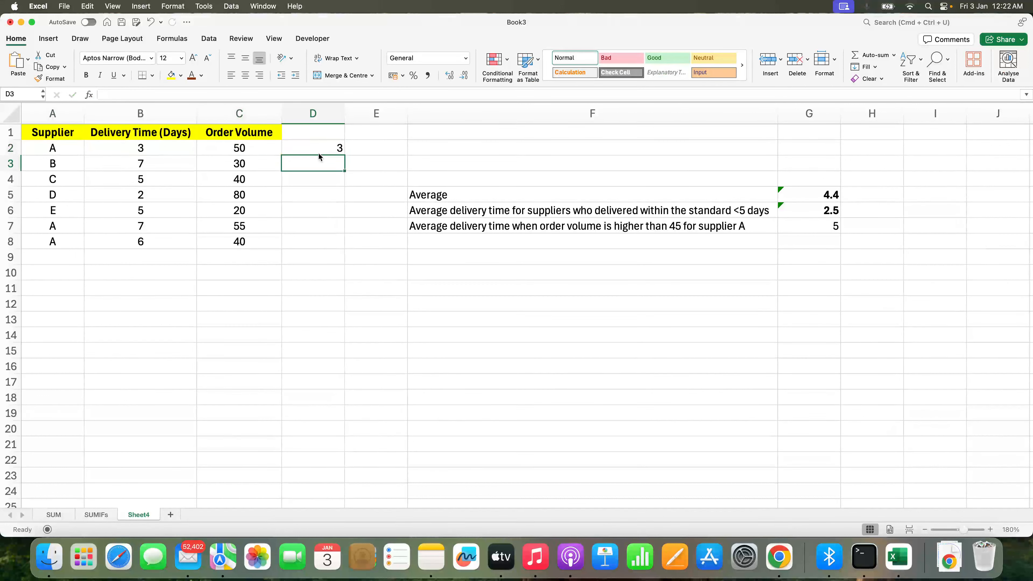
key(Return)
key(Down)
key(Down)
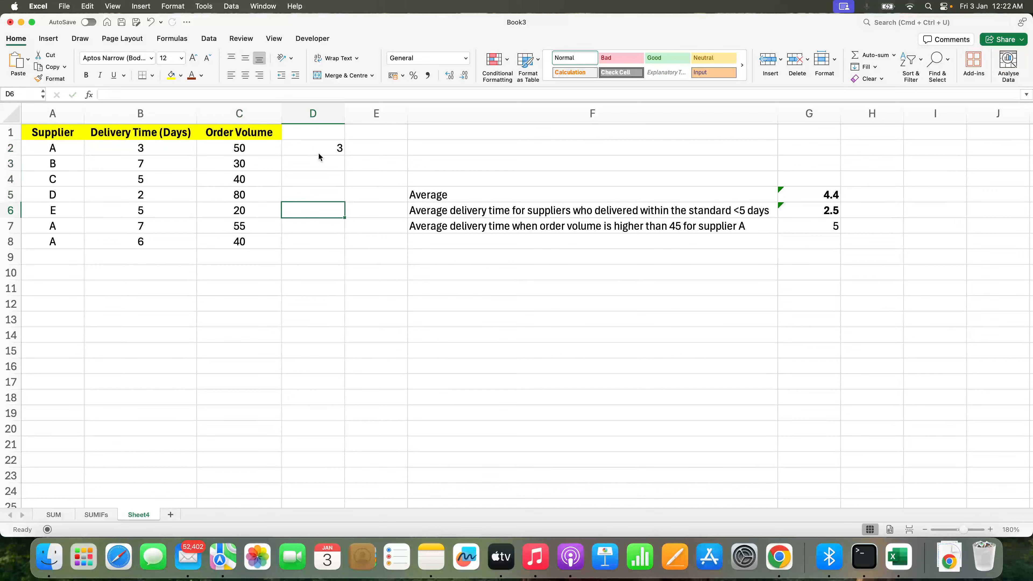
key(Down)
key(Down)
key(Up)
key(Left)
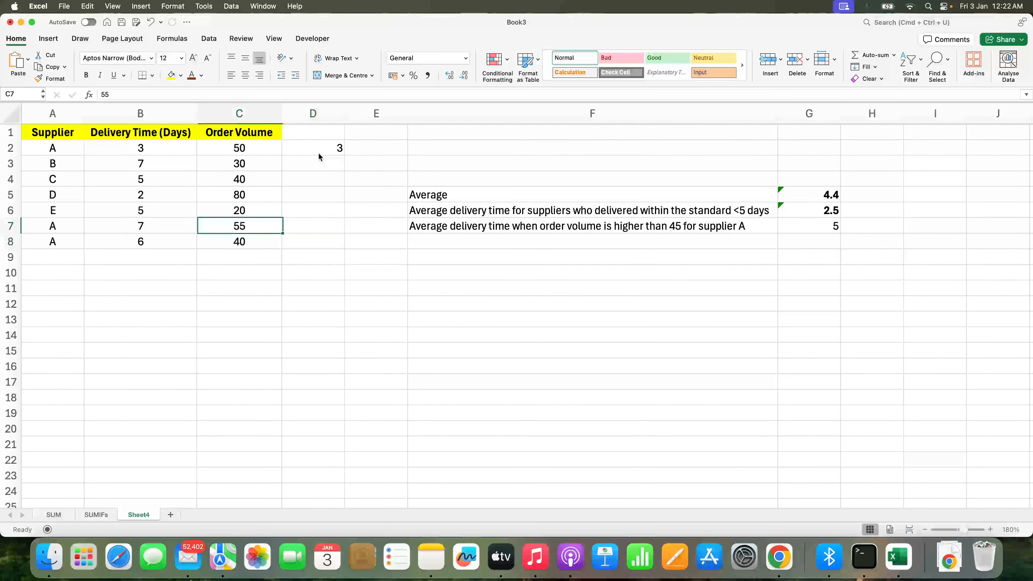
key(Right)
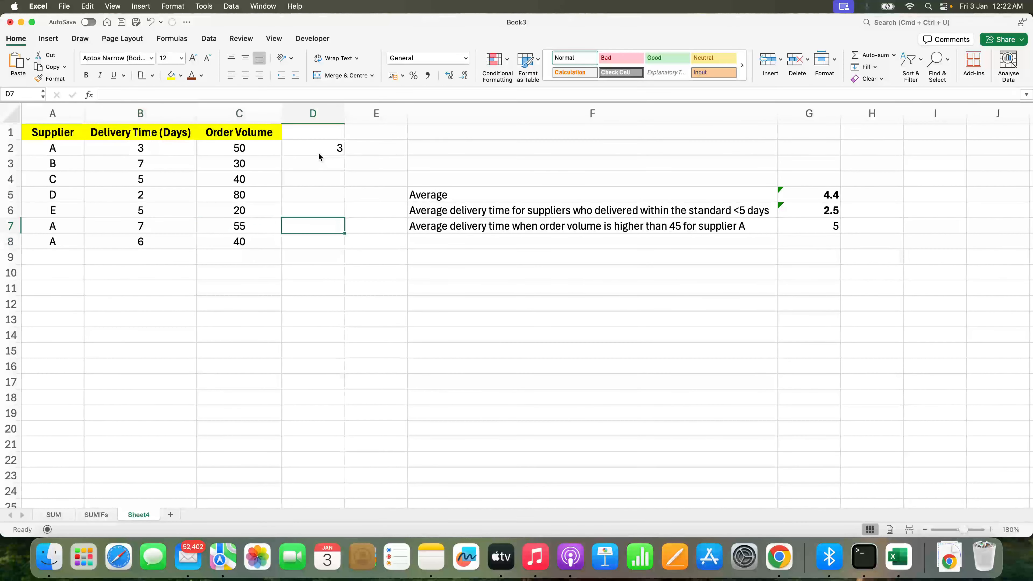
key(Left)
key(Right)
key(Left)
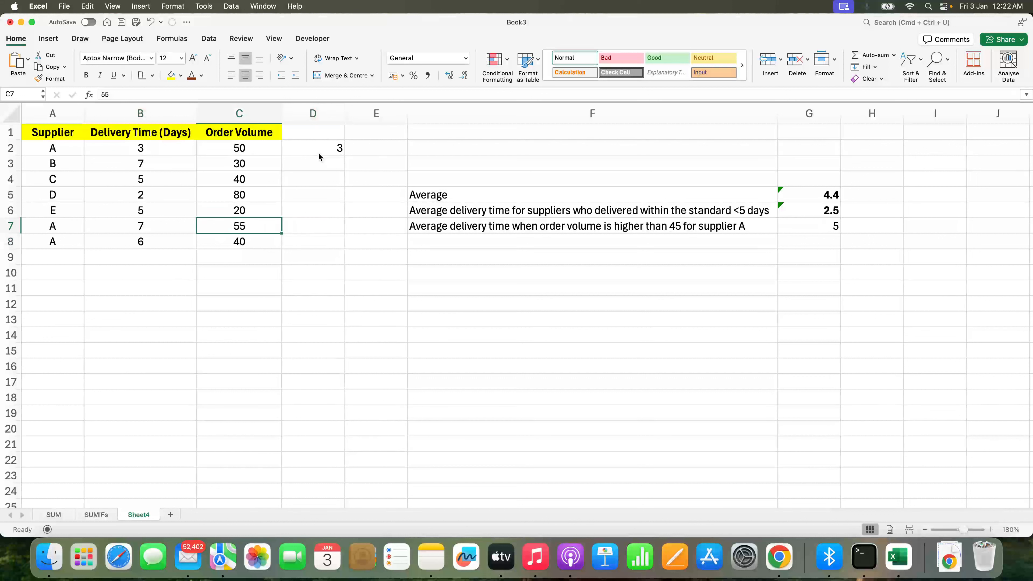
key(Right)
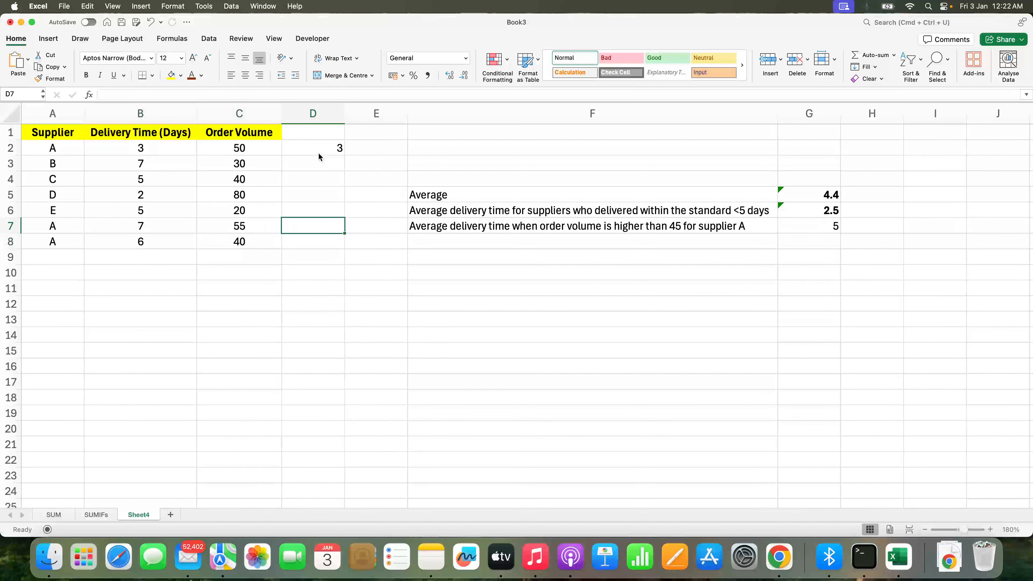
text(7)
key(Return)
Examine the supplier A record in row 8 against the order volume condition described in F7
key(Left)
key(Left)
key(Right)
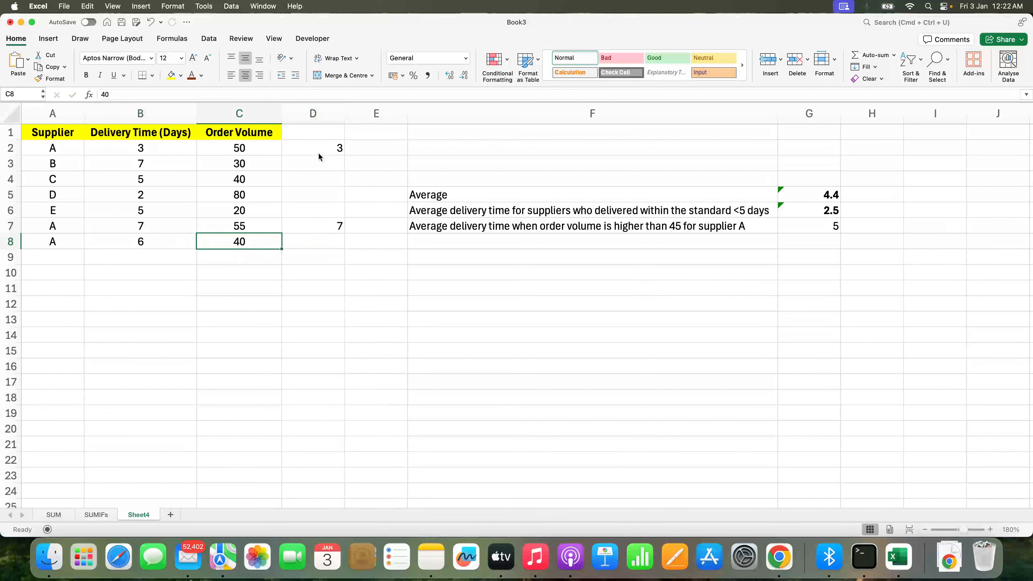
key(Left)
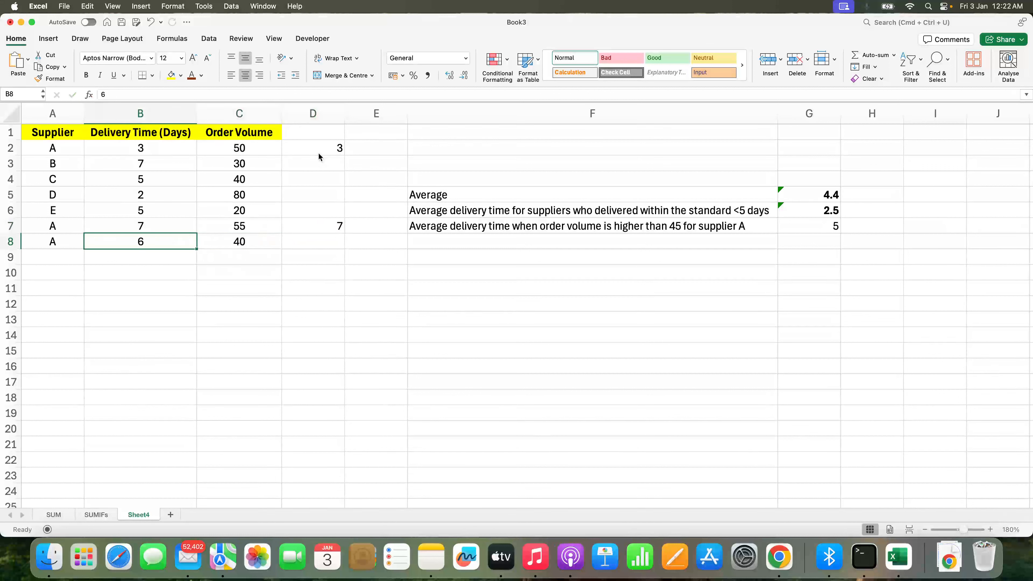
key(Right)
key(Right)
key(Right)
key(Right)
key(Up)
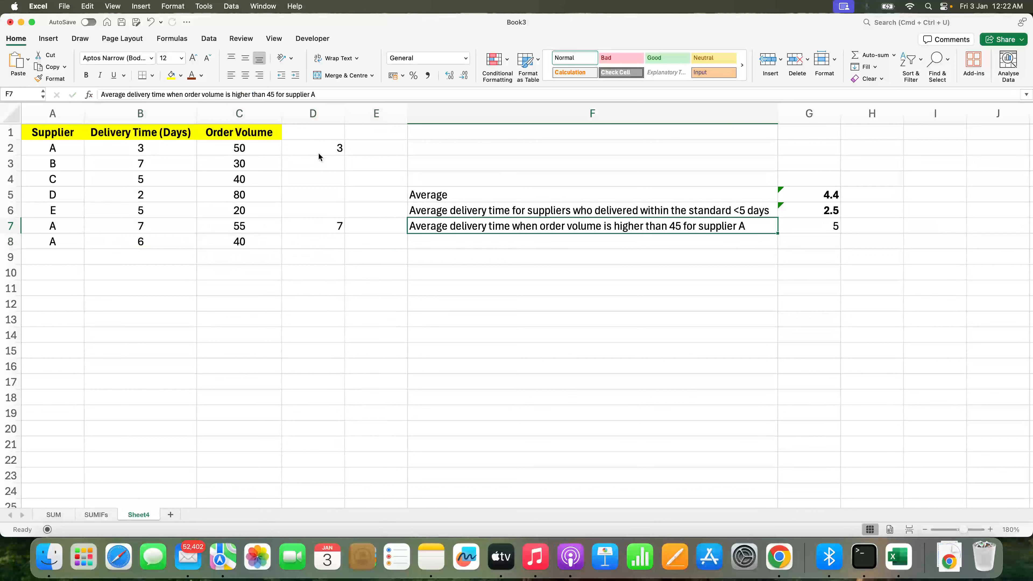
key(Down)
key(Left)
key(Left)
key(Left)
key(Right)
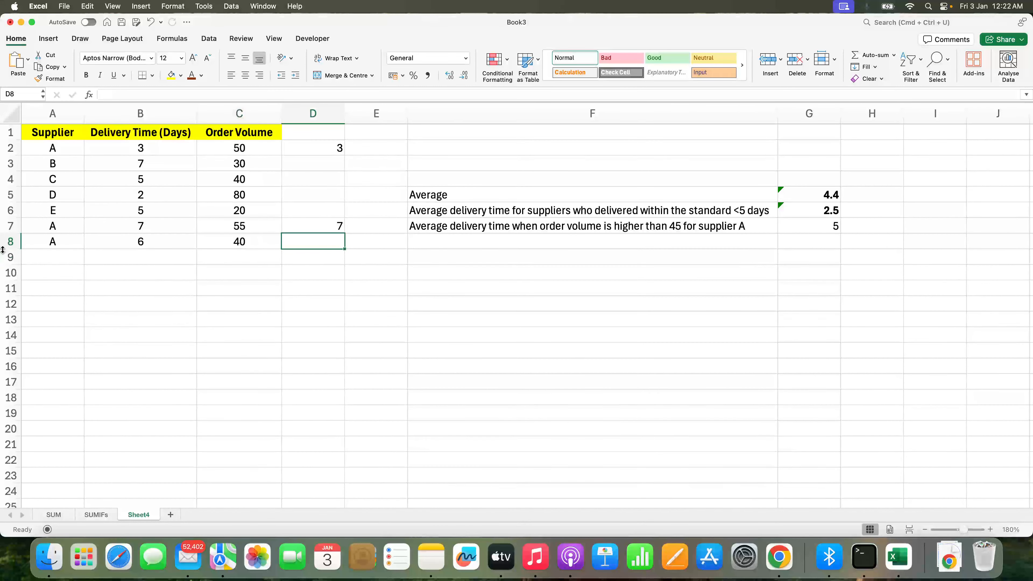
click(11, 241)
click(339, 149)
Calculate the conditional average manually with =3+7 in D11 and =D11/2 in D12
click(314, 287)
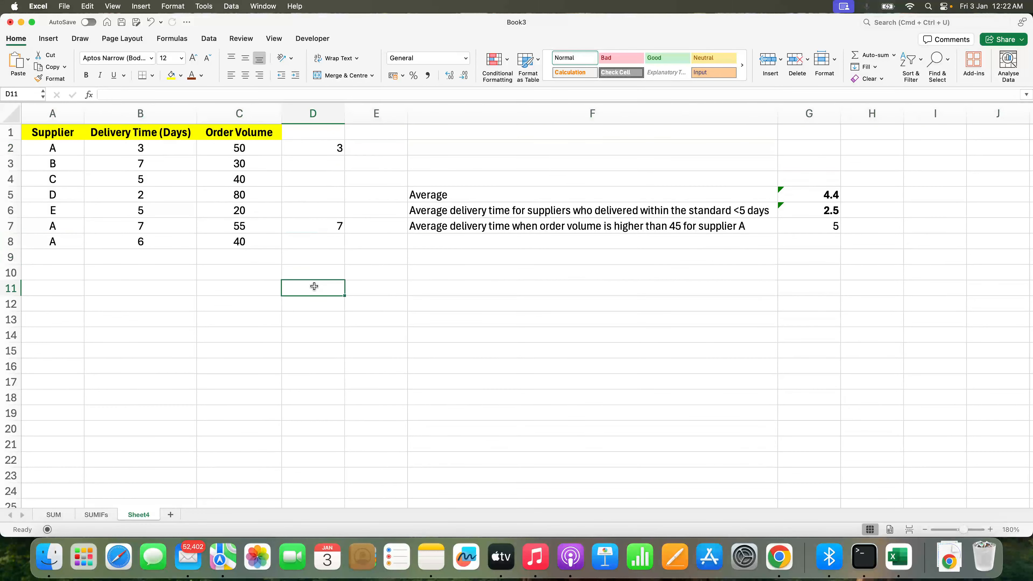
text(=3+7)
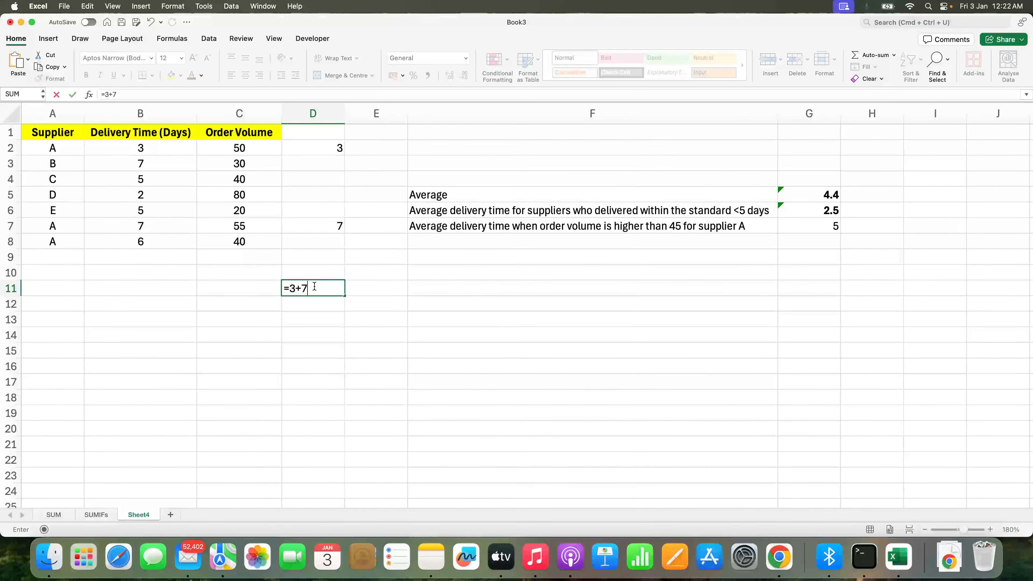
key(Return)
text(=)
click(315, 288)
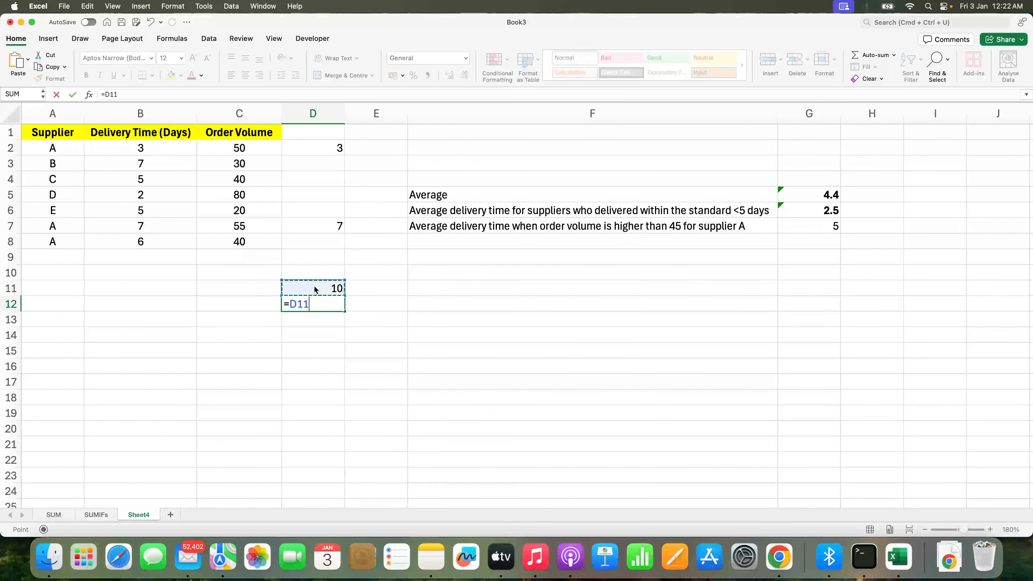
text(/2)
key(Return)
click(330, 290)
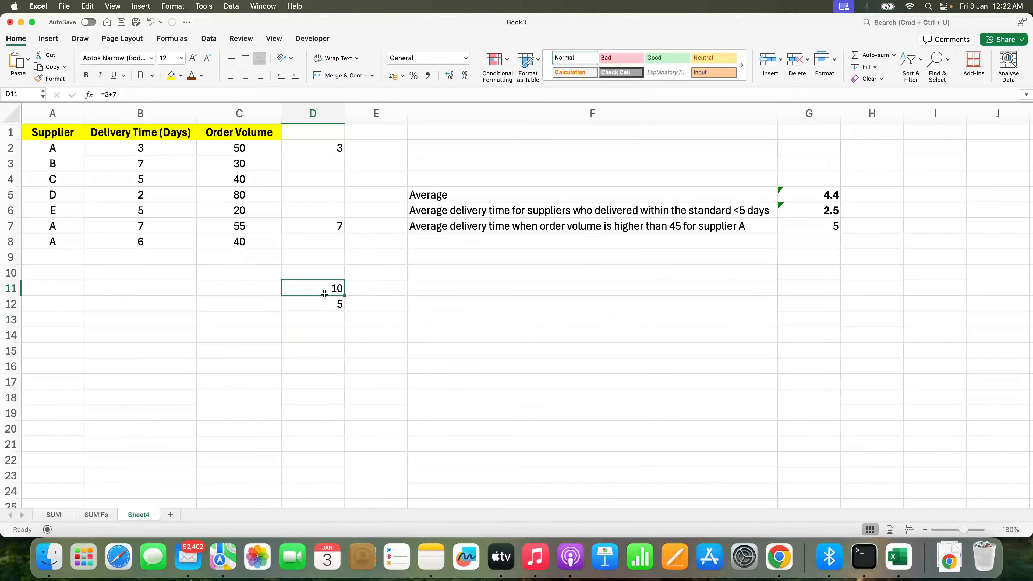
click(349, 304)
Make the supplier A average in G7 bold and select the labels and averages in F5:G7
click(839, 223)
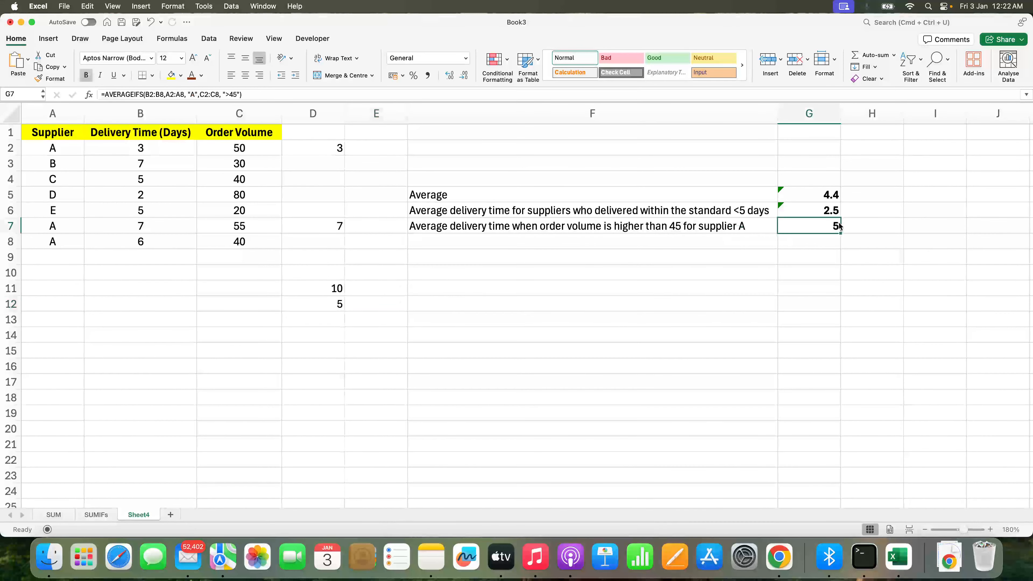
click(608, 188)
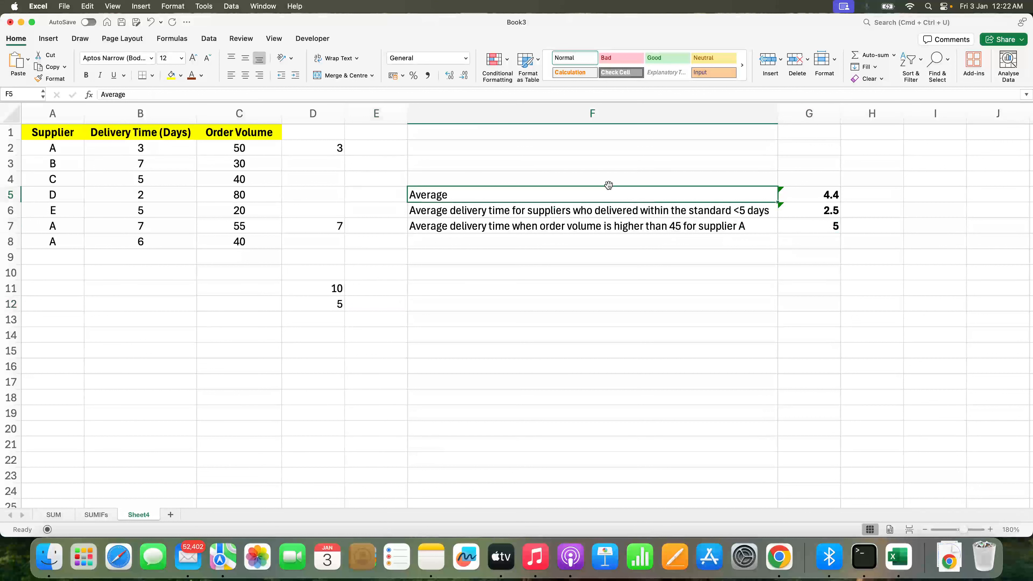
key(shift+Down)
key(shift+Down)
key(shift+Right)
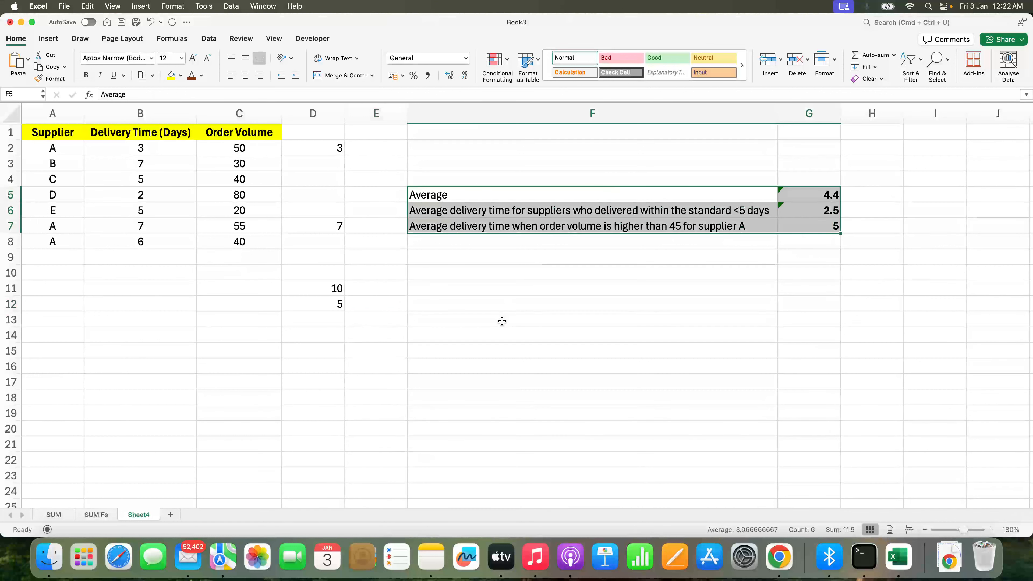